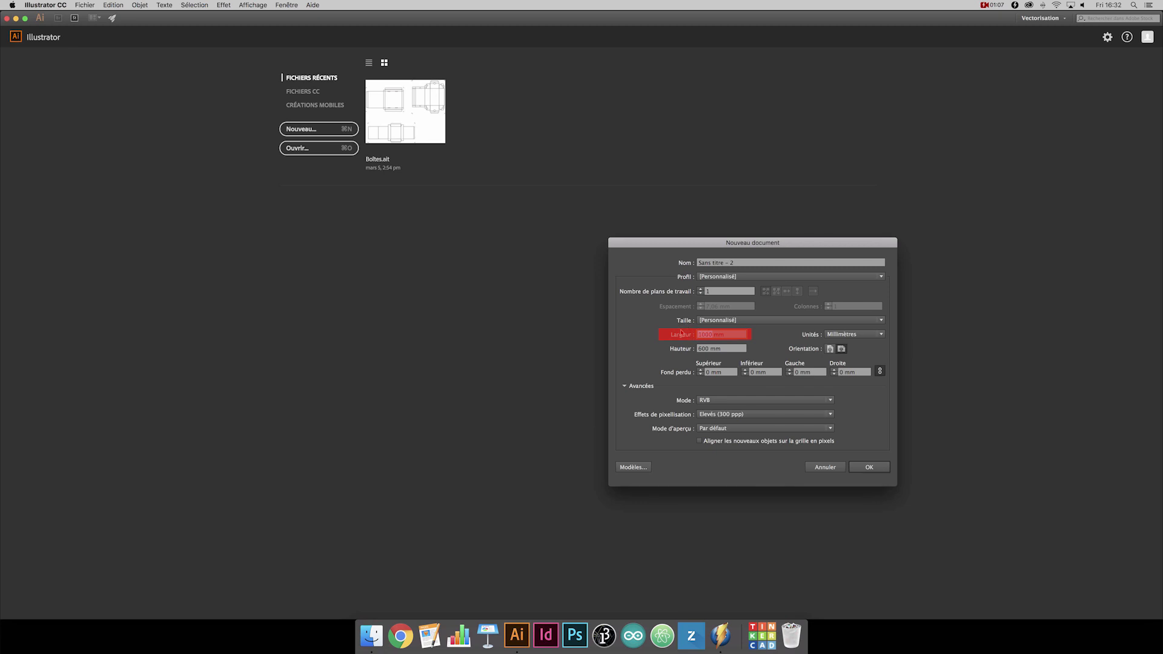
Step: Create a new document 1000 mm wide and 600 mm high
type("1000")
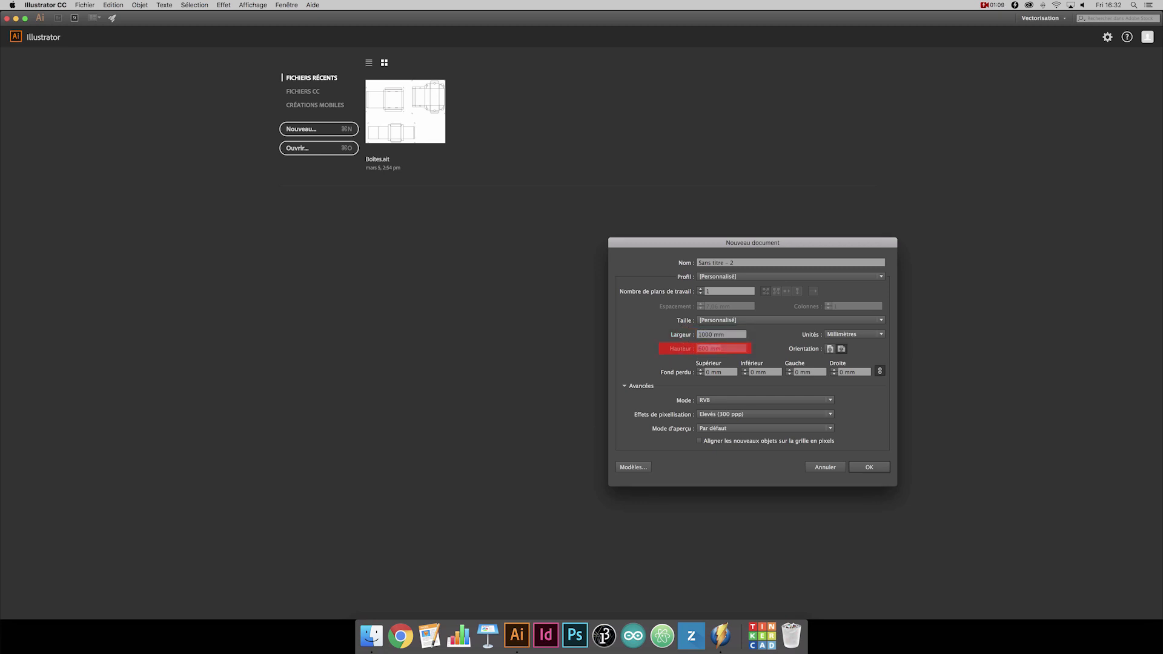
type("600")
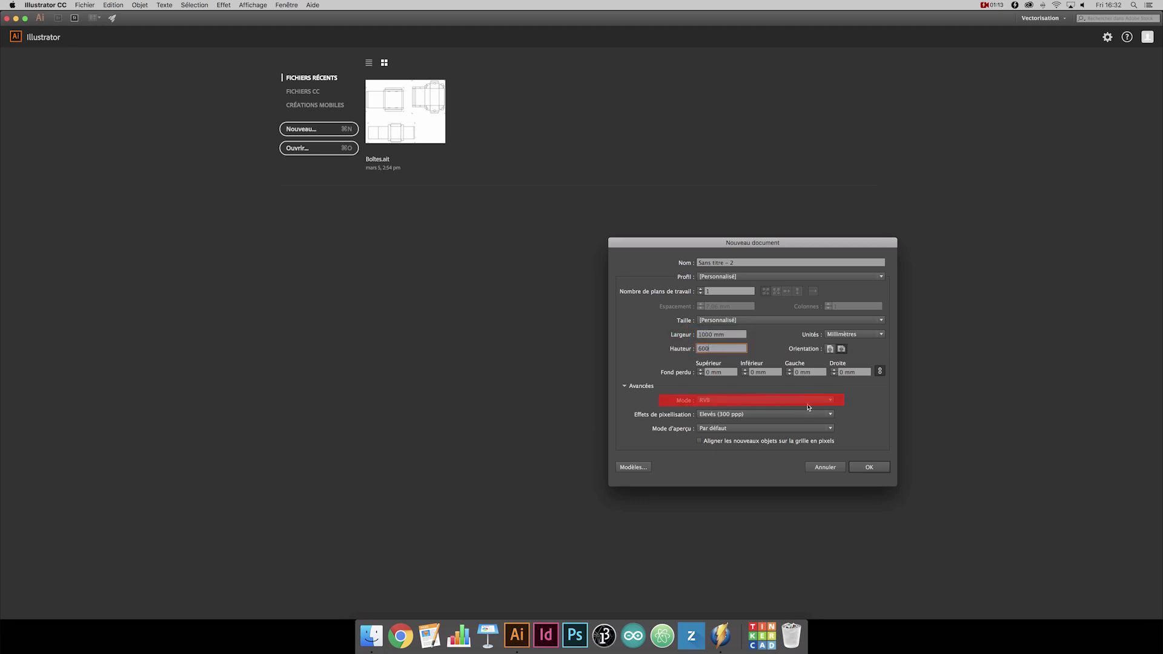
left_click(871, 469)
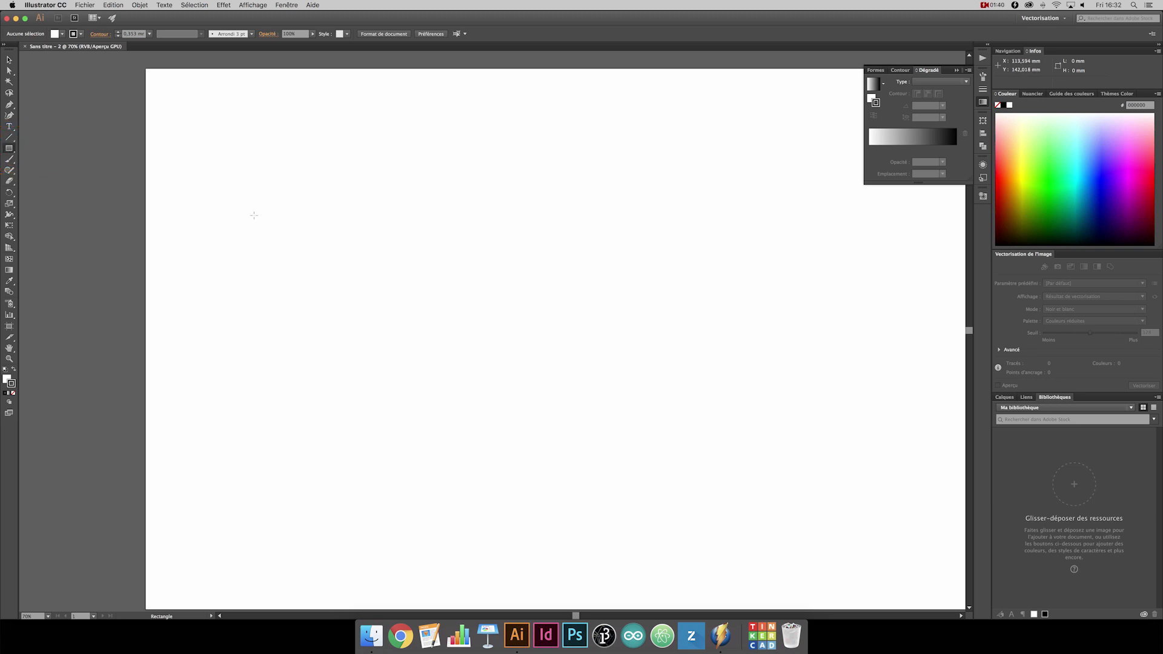
Step: Draw a 32 × 290 mm rectangle near the artboard's upper-left corner
left_click(206, 136)
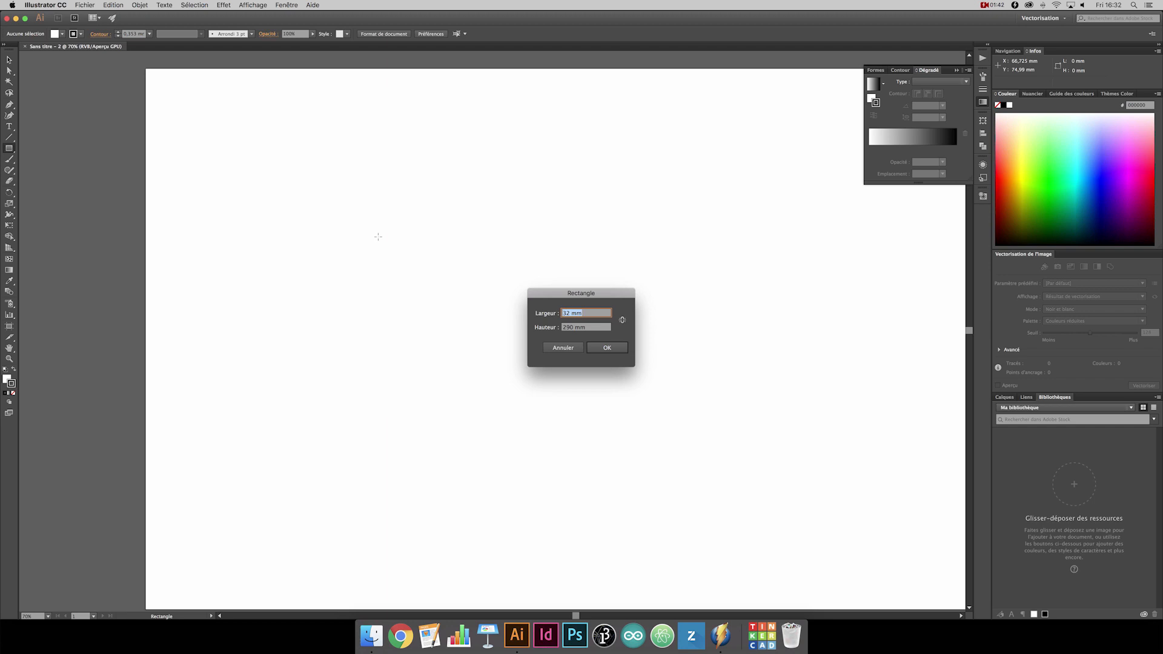
type("32")
key("Tab")
type("290")
key("Return")
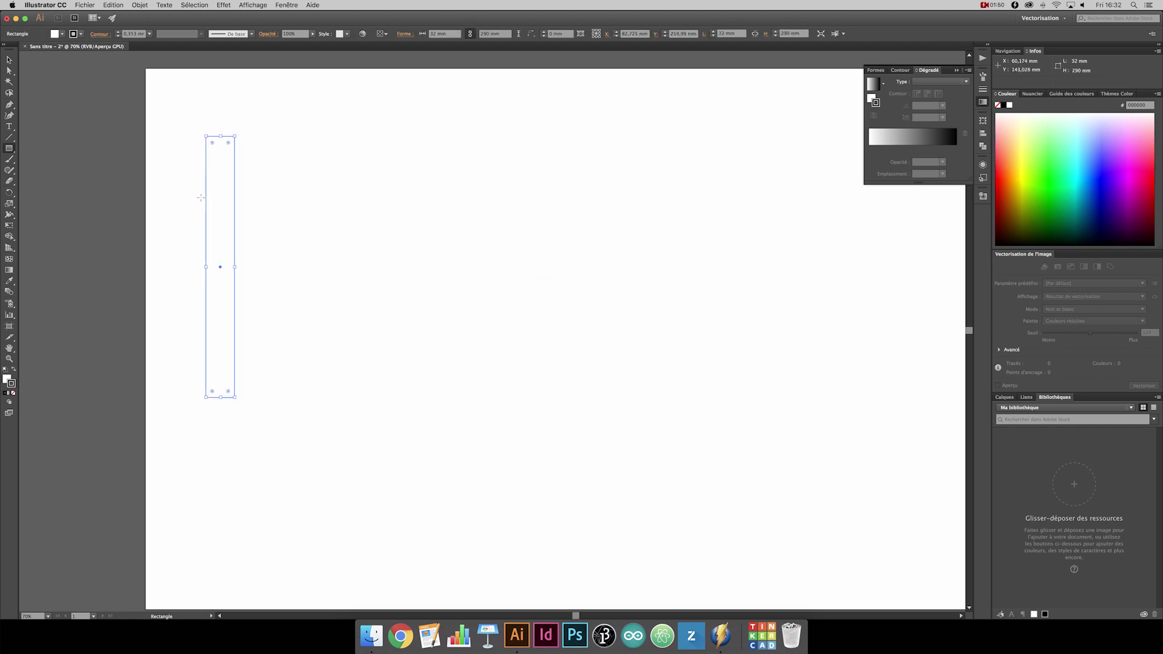
Step: Duplicate the tall rectangle twice to the right so three identical strips stand edge to edge
key("v")
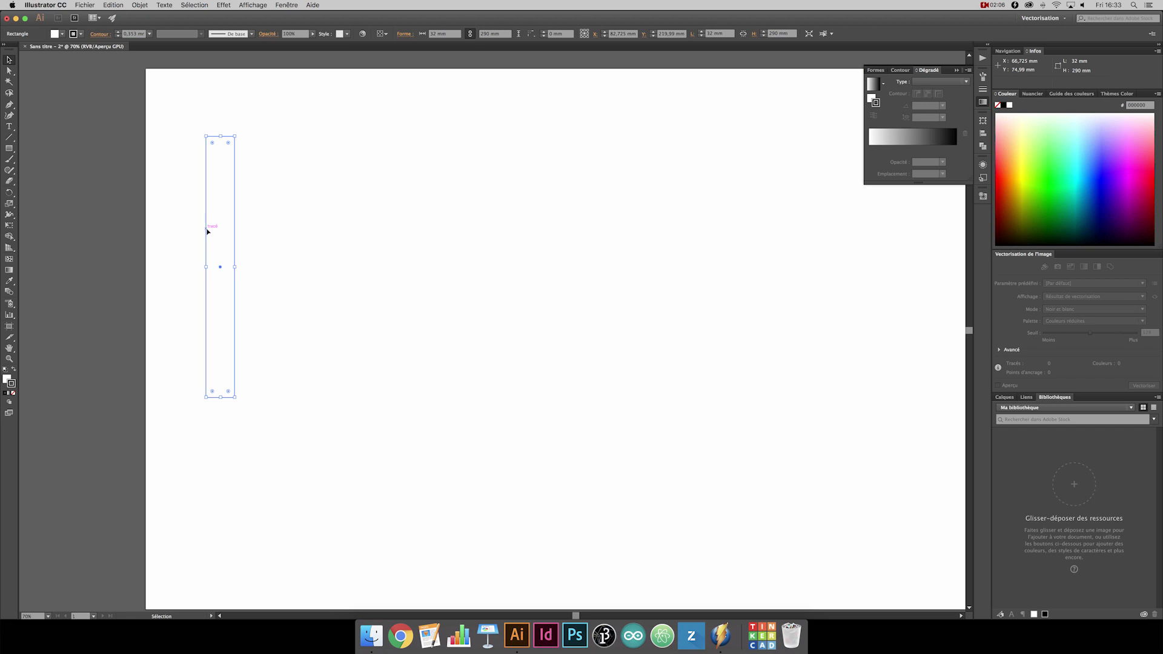
left_click(206, 229)
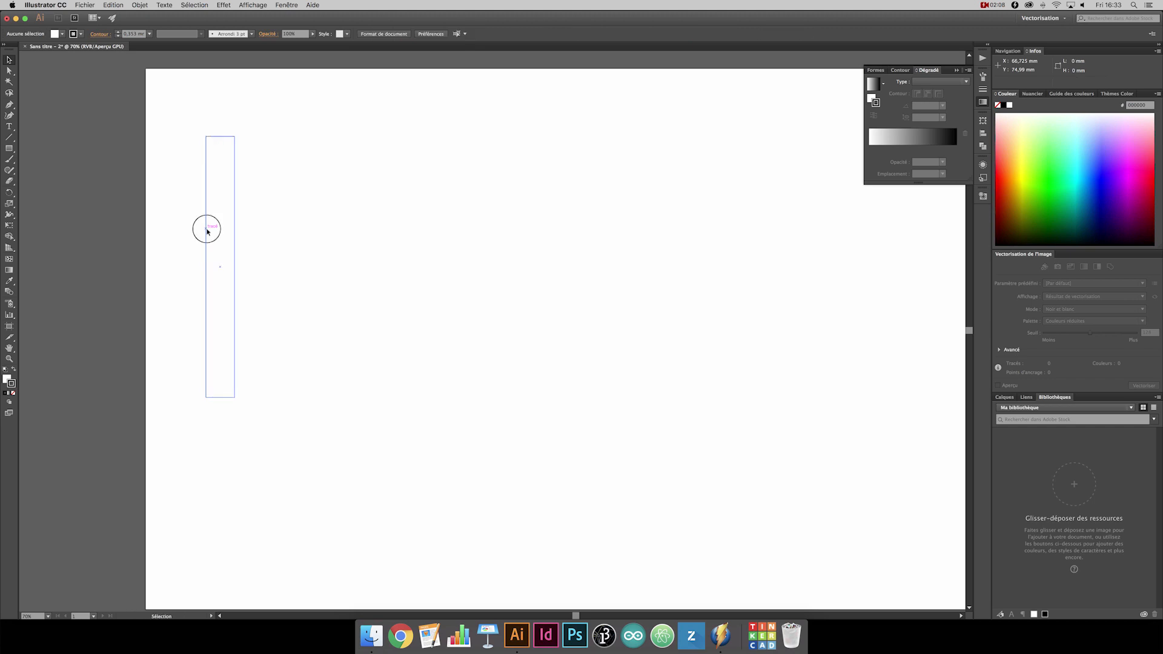
left_click_drag(208, 231, 234, 234)
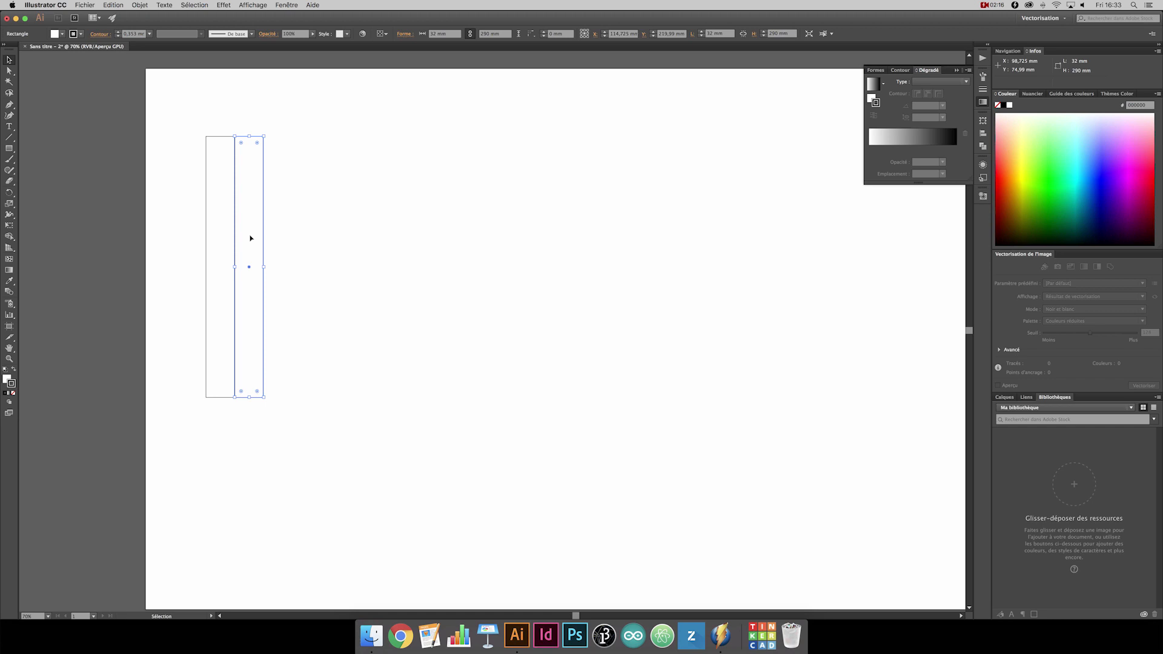
key("super+d")
Step: Draw a 32 × 32 mm square starting at the upper-left corner of the first strip
key("m")
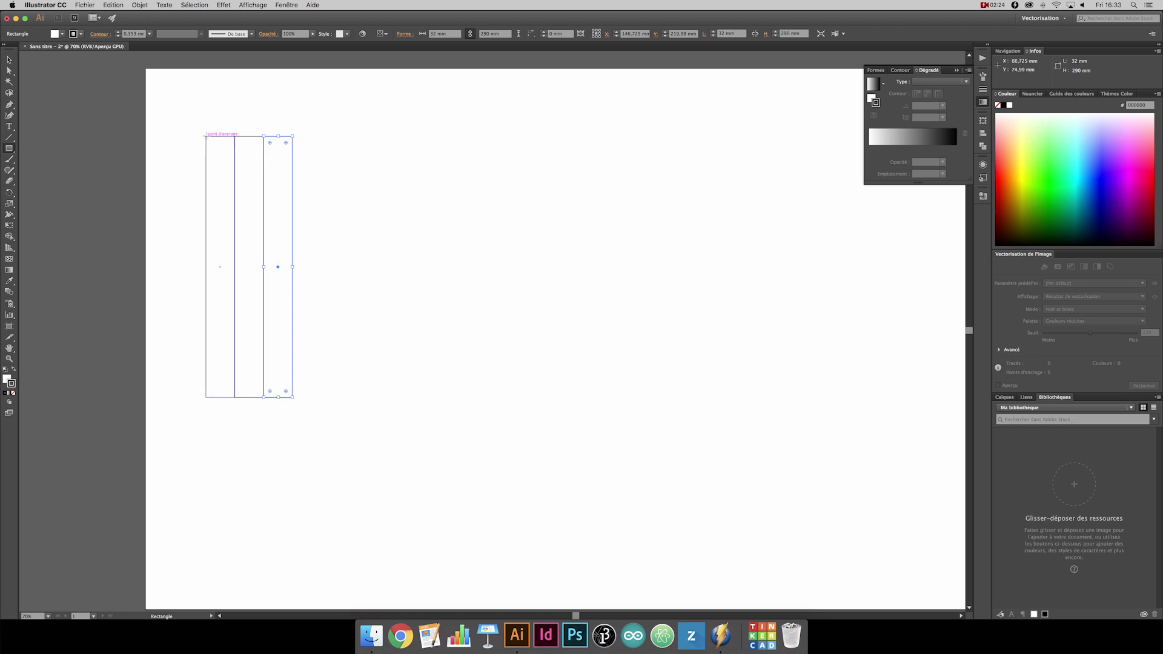
left_click(206, 136)
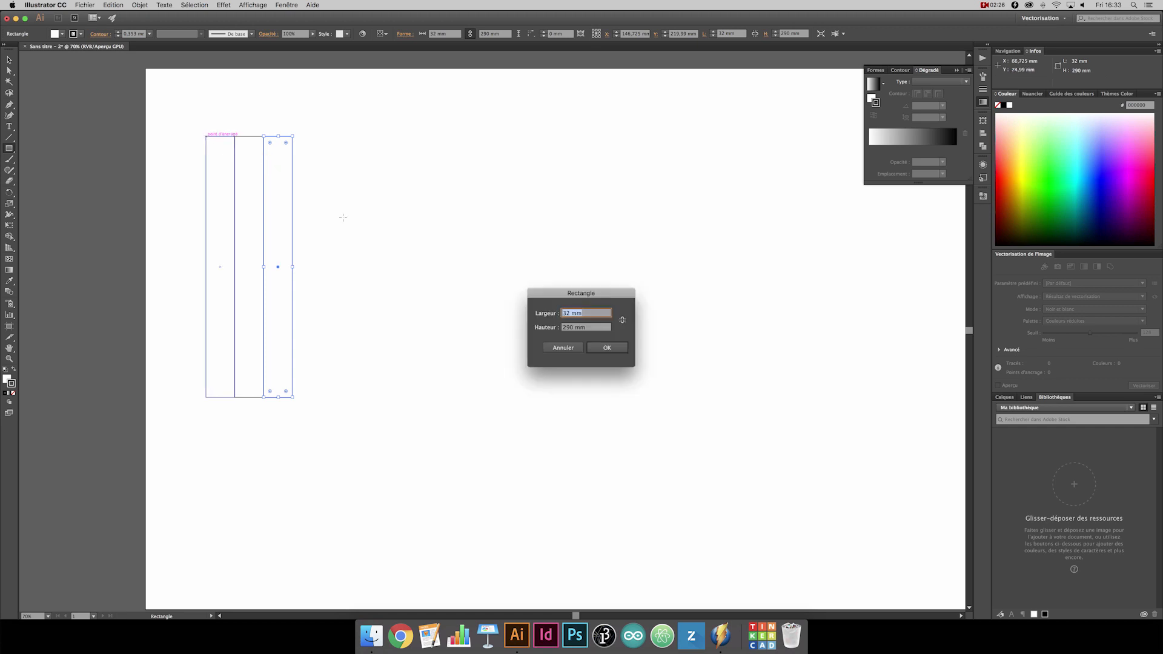
key("Tab")
type("32")
key("Return")
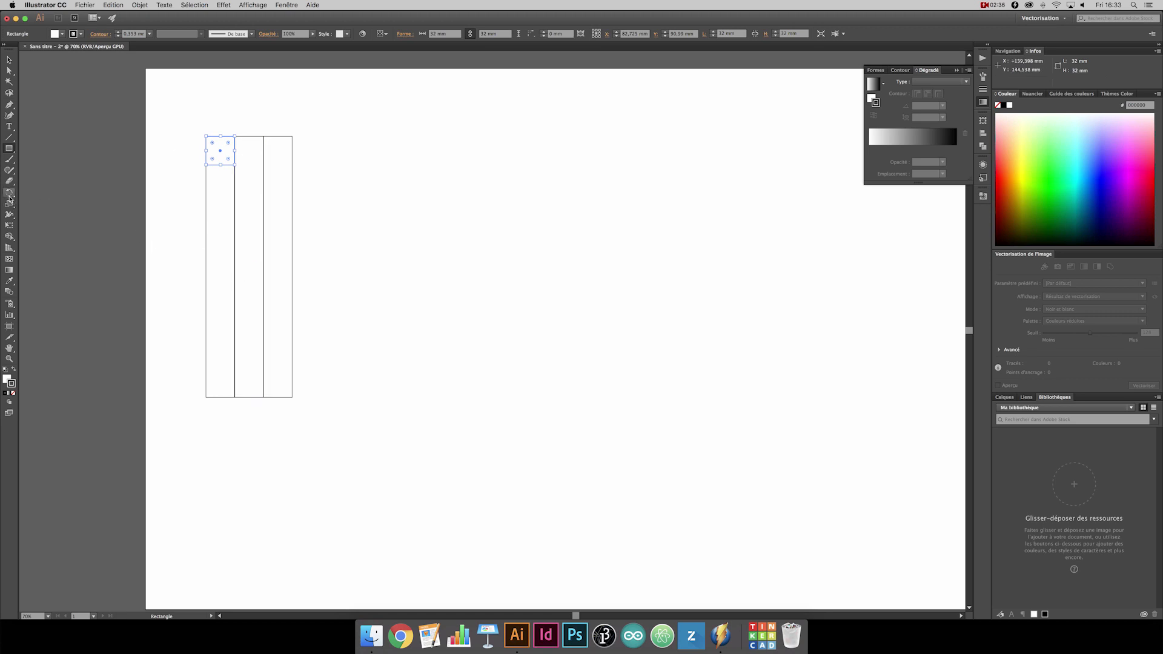
Step: Copy the square rotated 180° about the middle strip's centre, into the third strip's lower-right corner
left_click(11, 194)
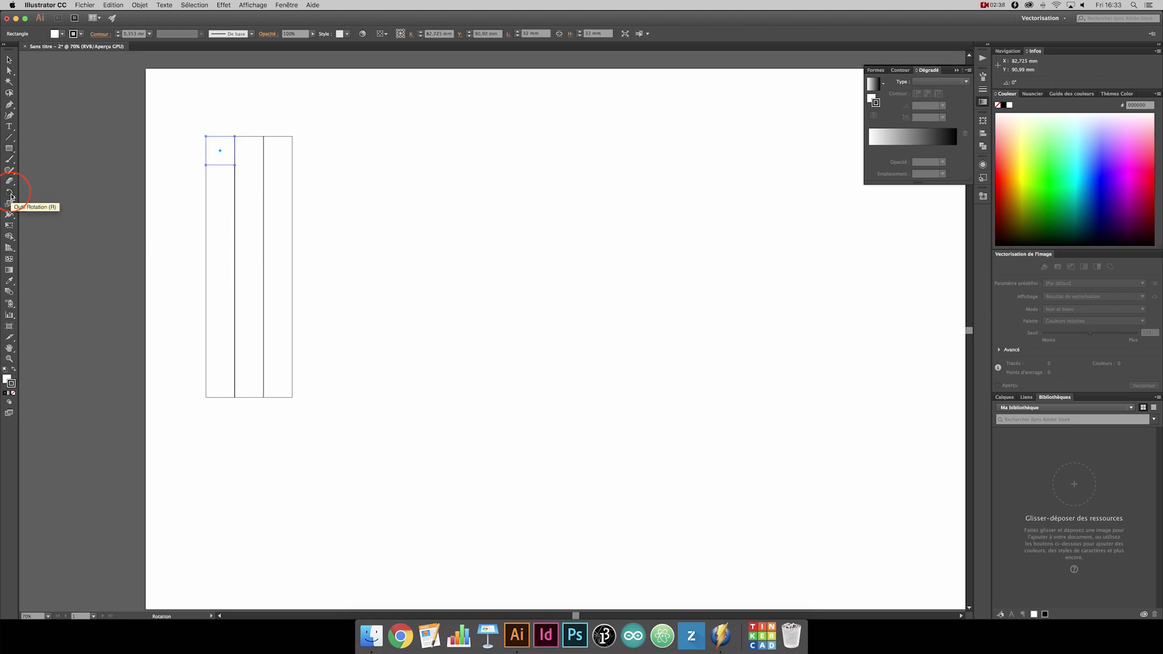
left_click(248, 266)
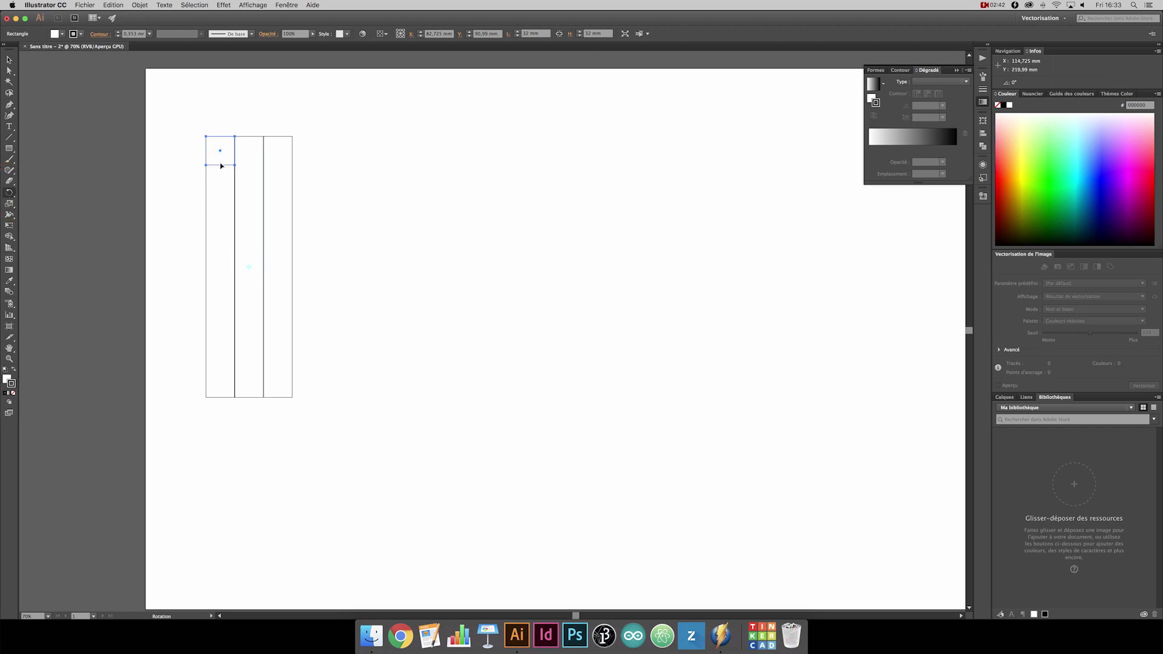
left_click_drag(207, 166, 307, 366)
Step: Draw a line from the upper square's lower-left corner to the middle strip's top midpoint and copy it rotated 180° about the strip's centre
left_click(10, 138)
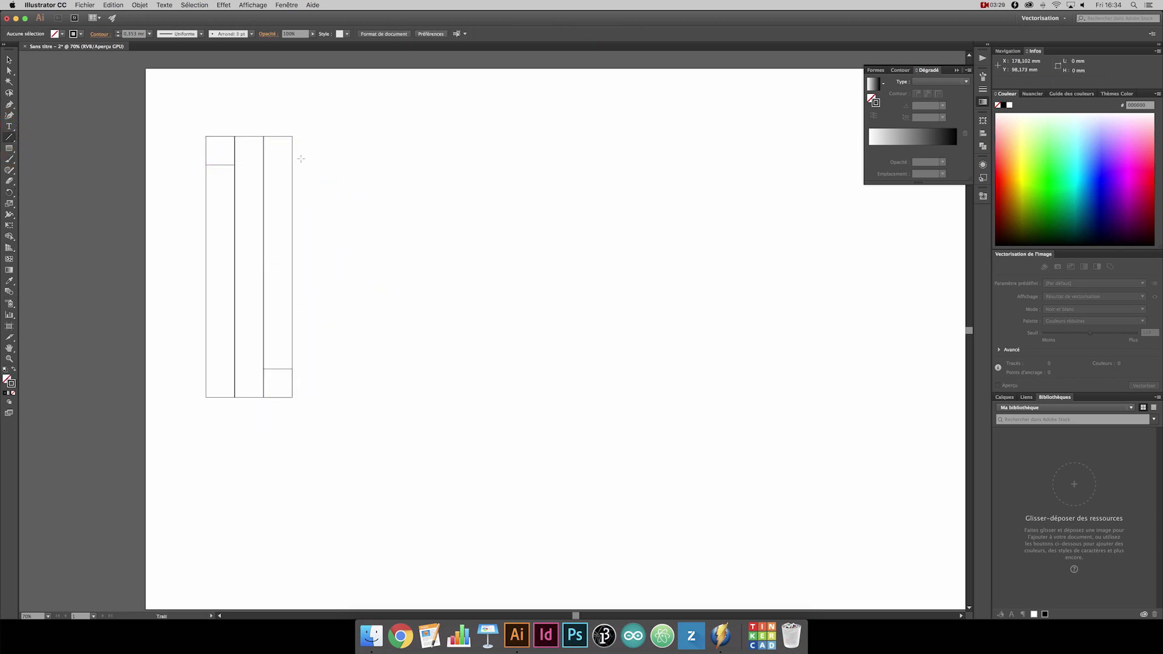
left_click_drag(248, 267, 206, 164)
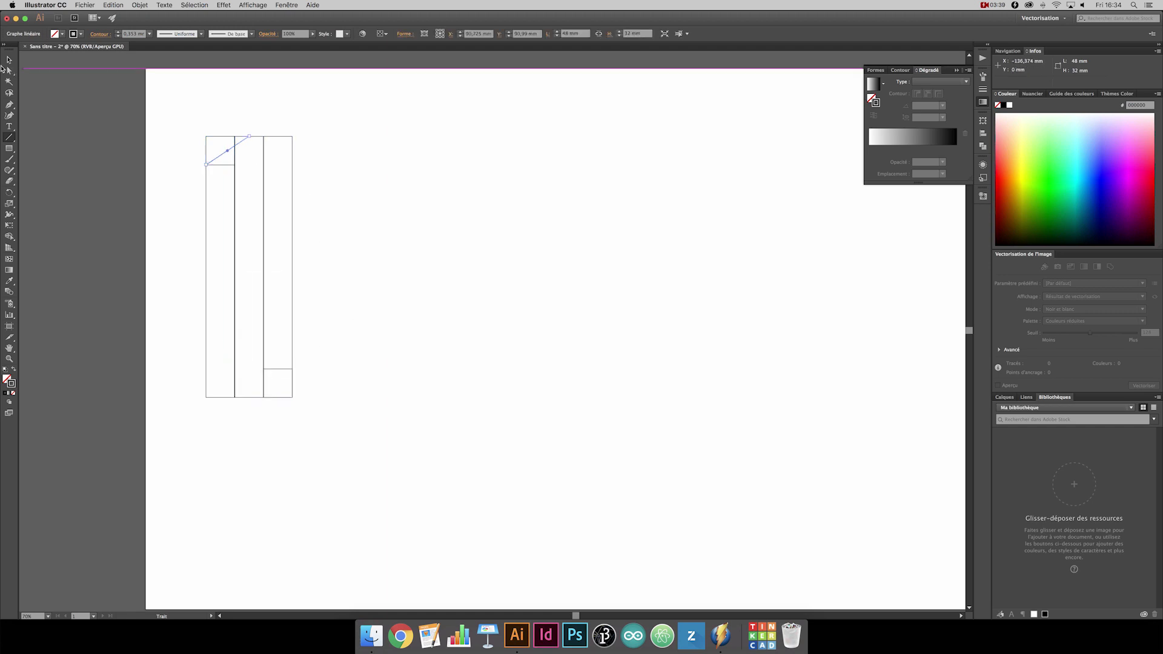
left_click(9, 193)
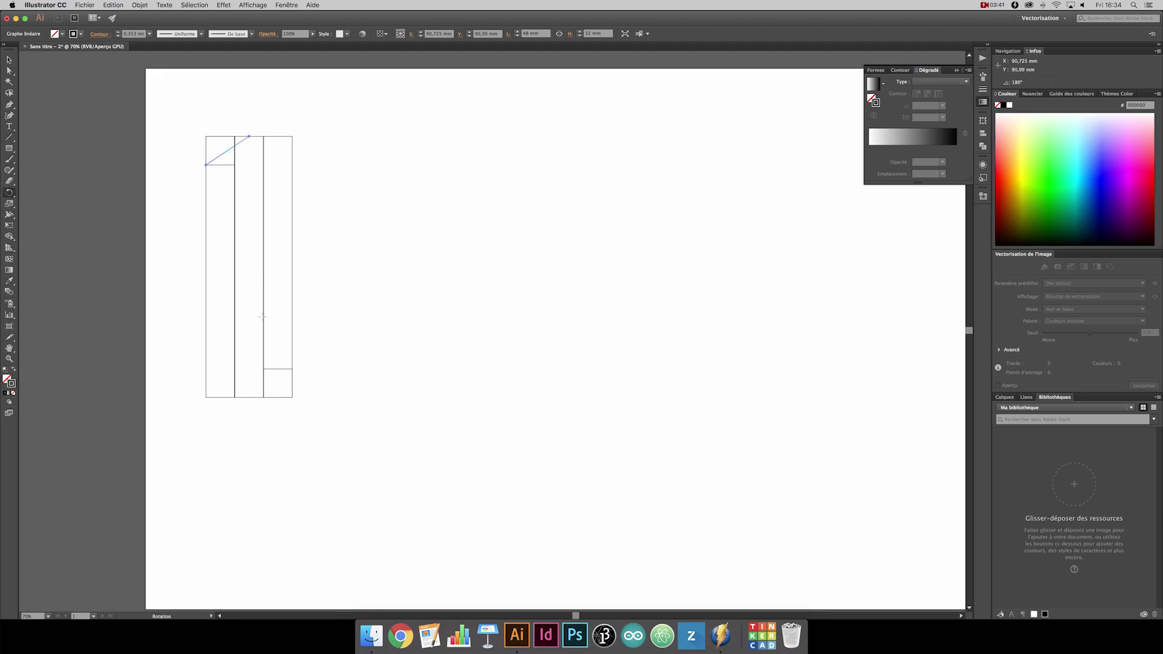
left_click(249, 266)
left_click_drag(243, 140, 249, 397)
Step: Draw a diagonal line from the first strip's upper-left corner to the third strip's lower-right corner
left_click(9, 136)
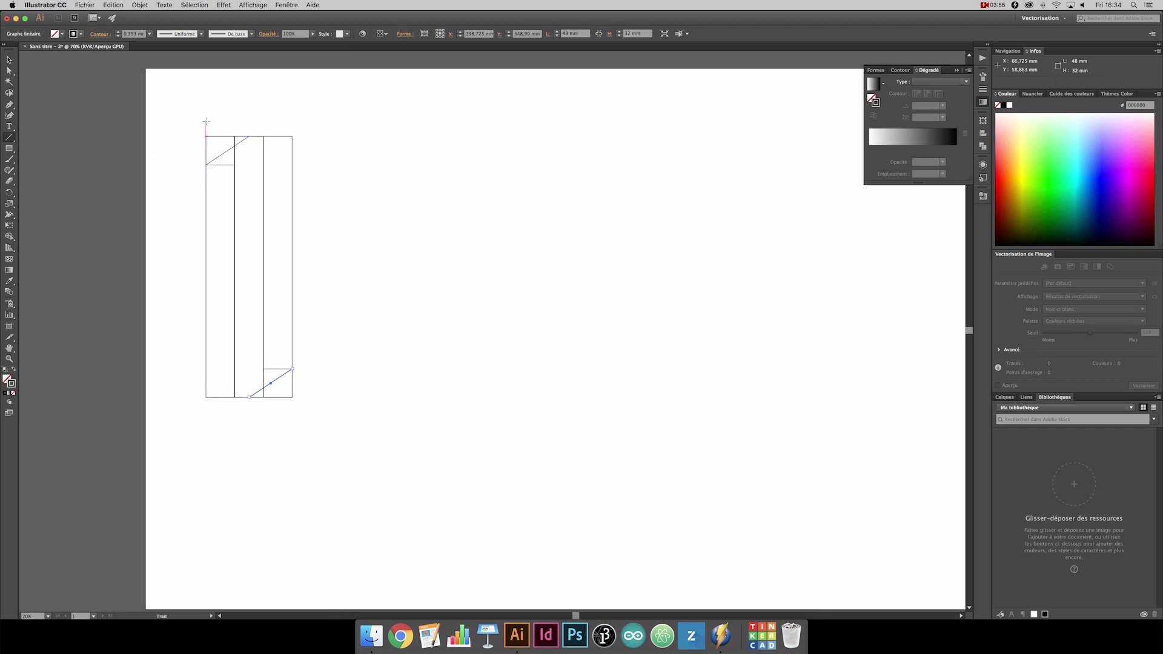
left_click_drag(206, 135, 293, 397)
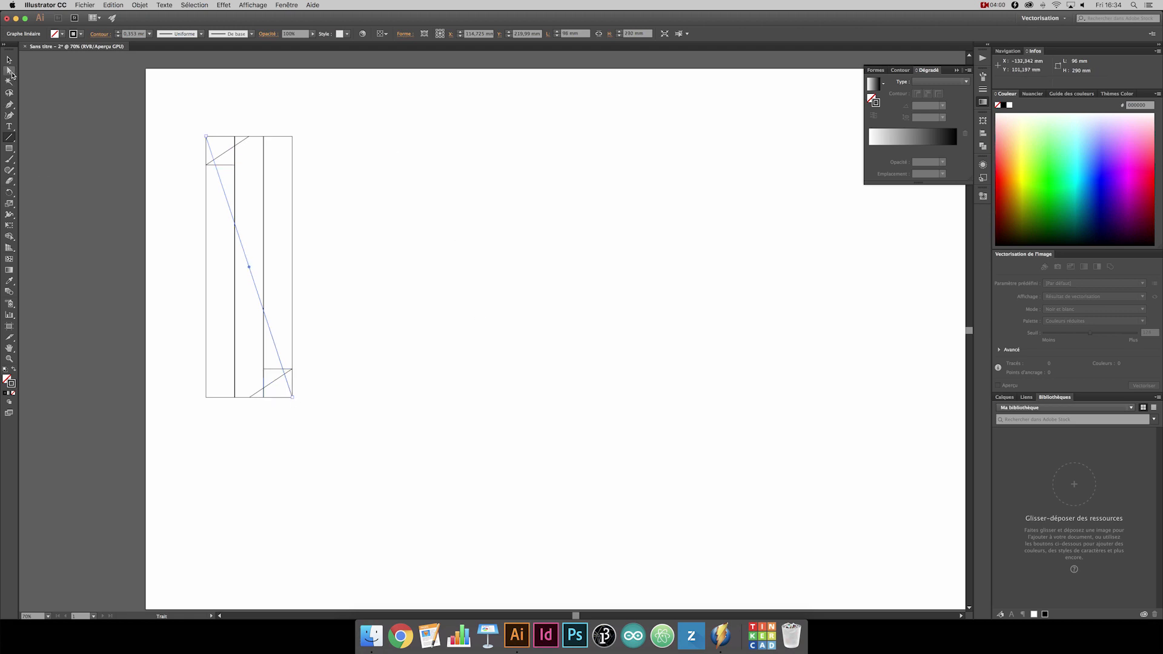
Step: Group all the strips, squares and lines, and shift the group slightly to the right
left_click(10, 62)
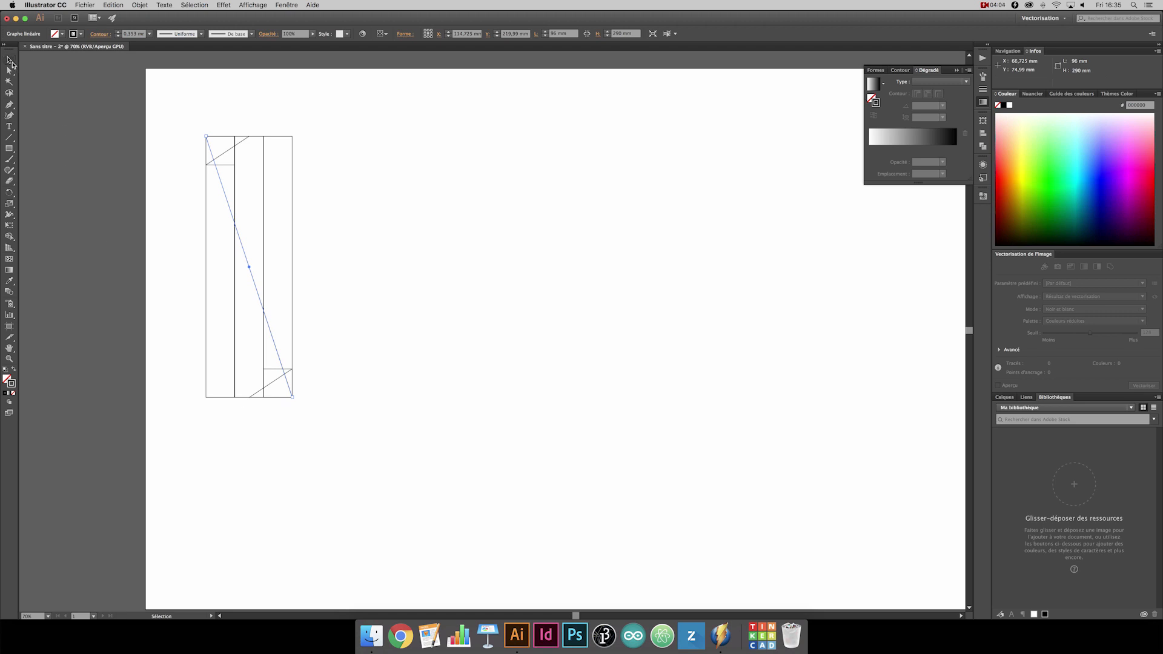
left_click_drag(188, 111, 358, 442)
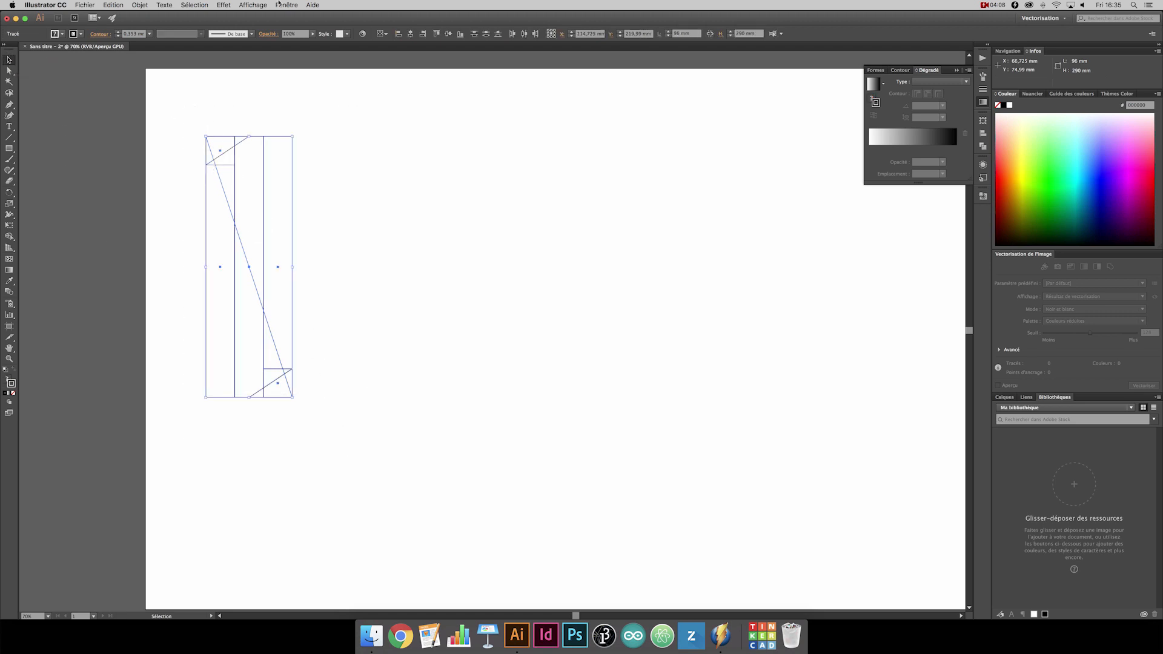
left_click(140, 5)
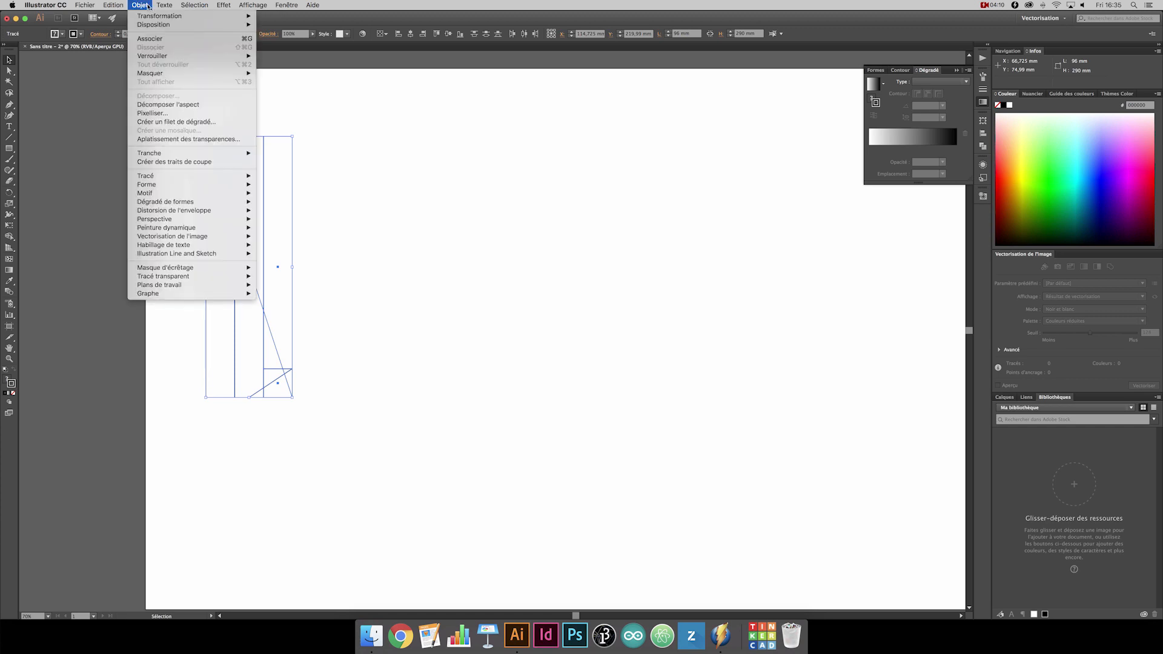
left_click(152, 38)
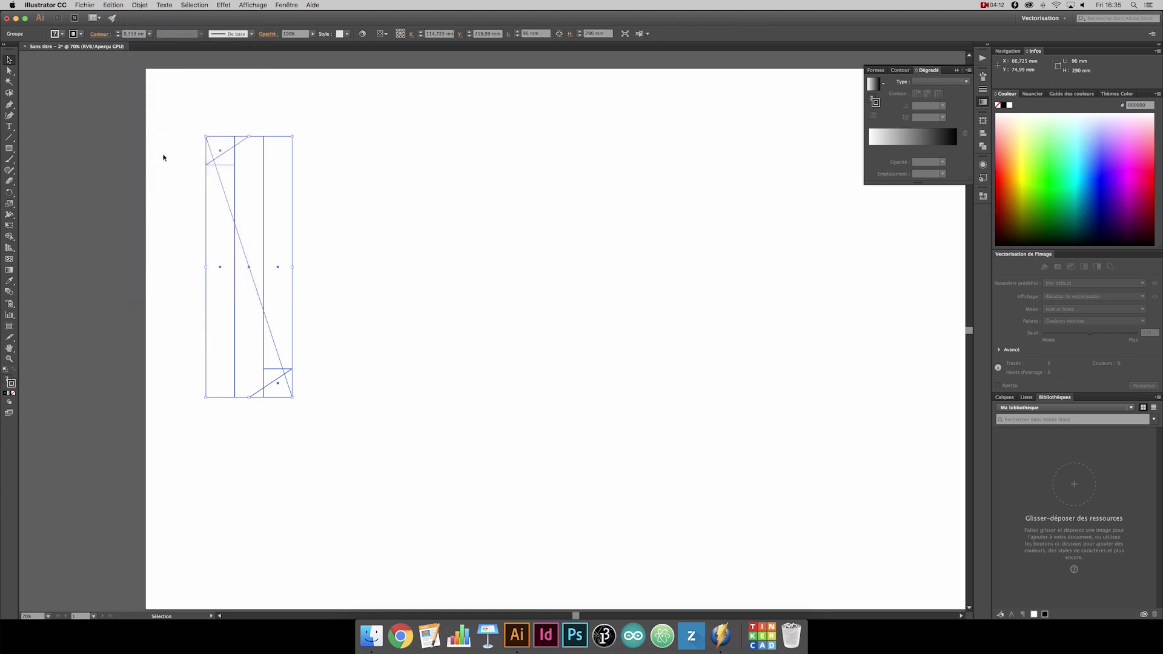
left_click(235, 127)
left_click_drag(215, 164, 247, 164)
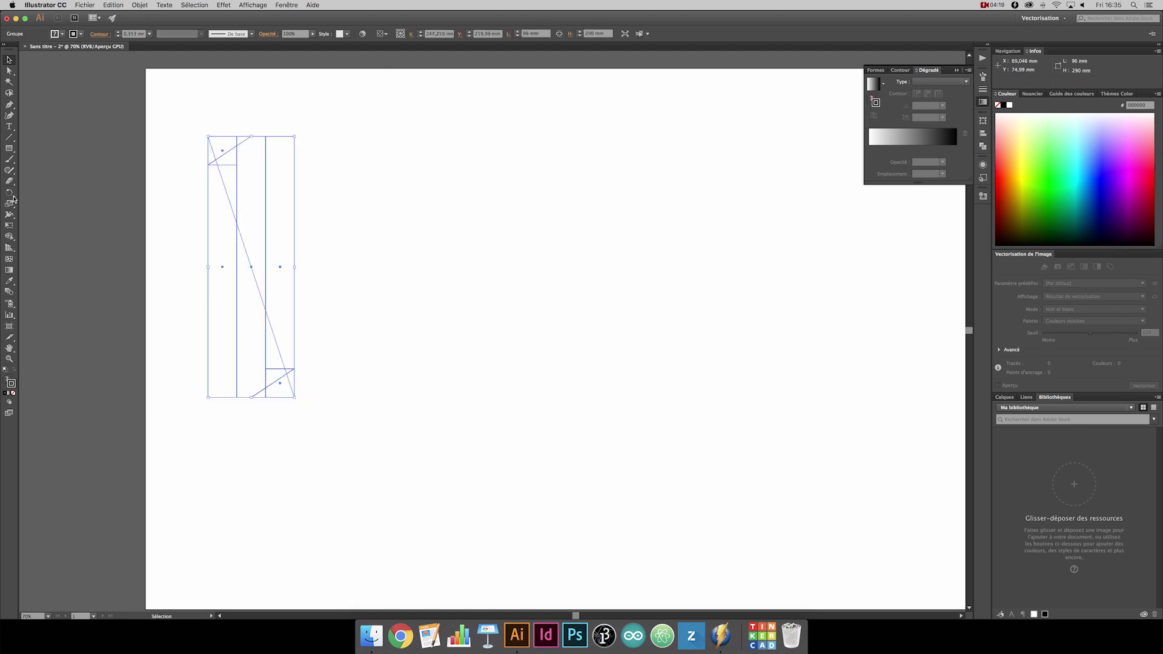
Step: Draw a separate 25 × 3 mm rectangle on the empty area to the right of the group
left_click(9, 147)
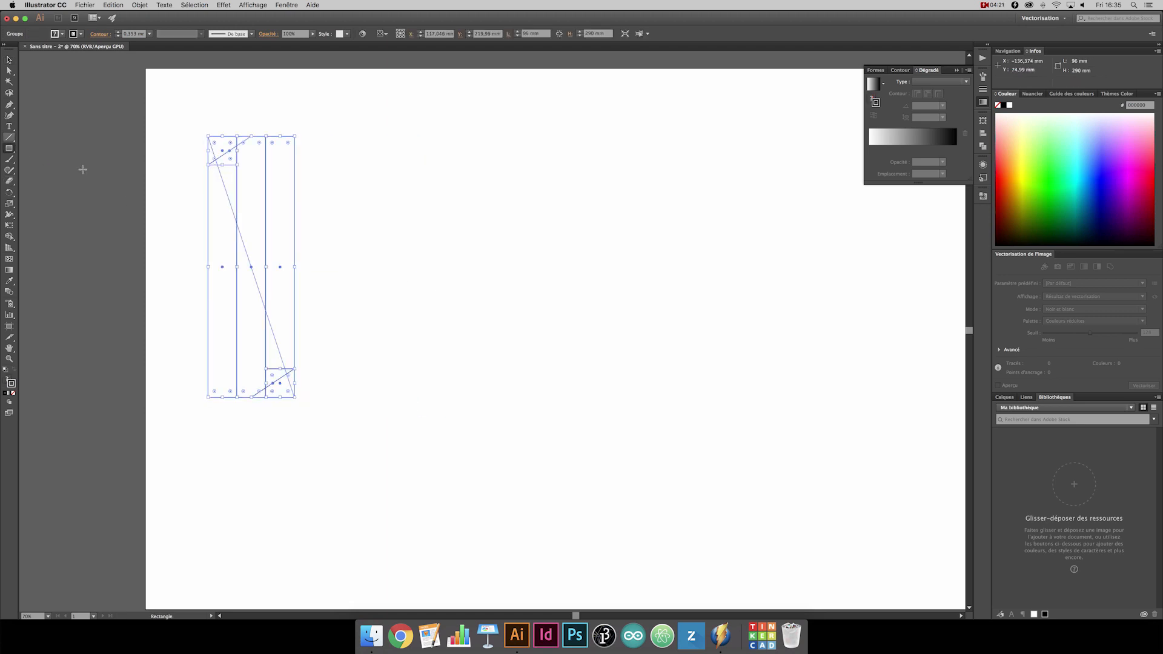
left_click(471, 303)
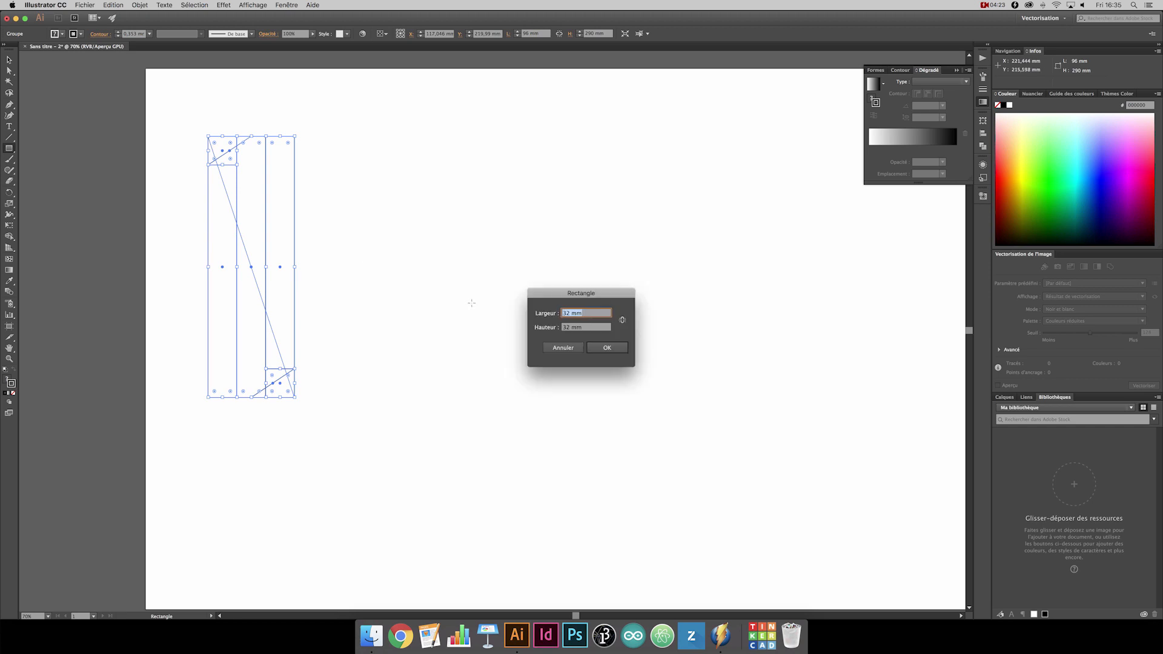
type("25")
key("Tab")
type("3")
key("Return")
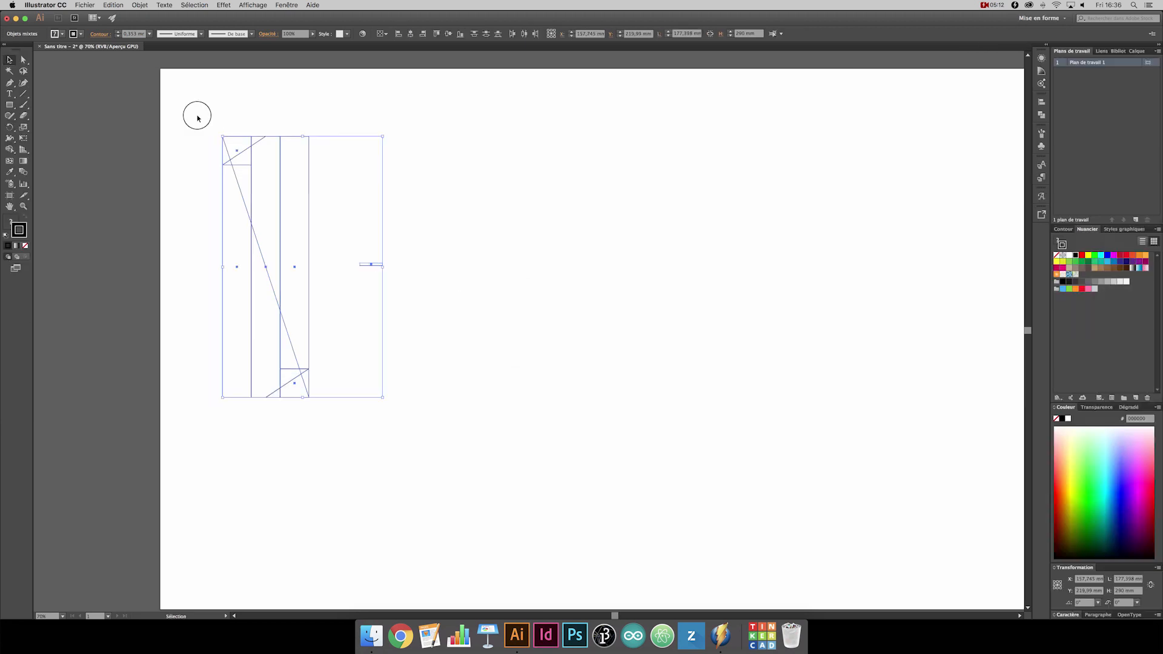
Step: Align the small rectangle and the group by their left edges and vertical centres
left_click_drag(198, 118, 480, 432)
left_click(399, 34)
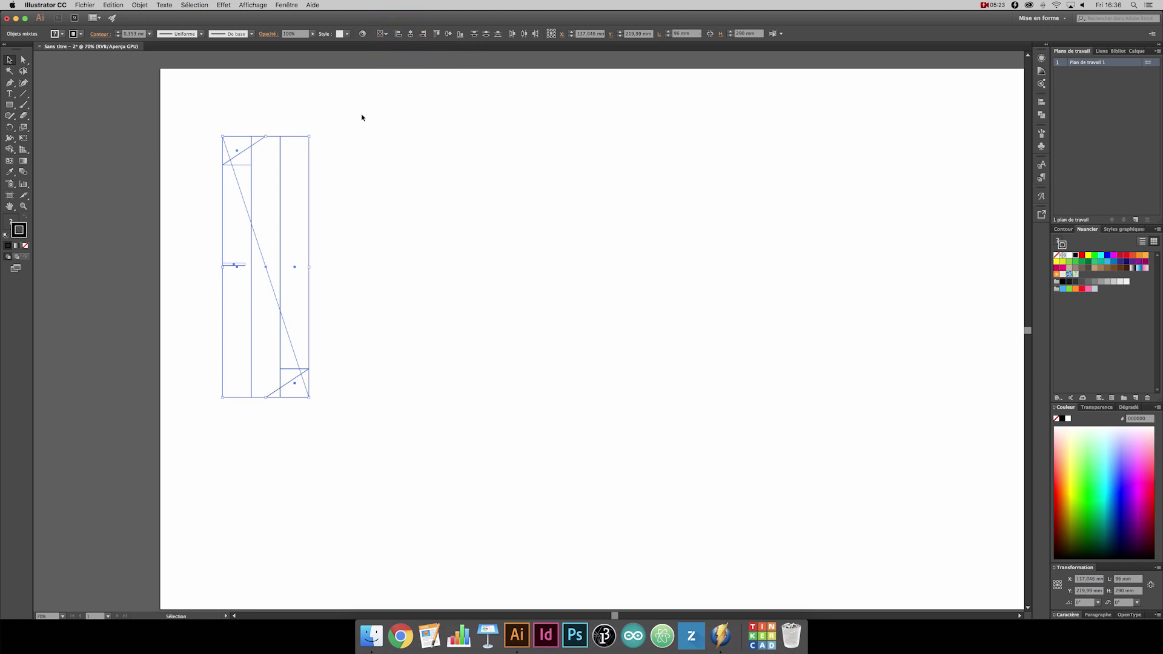
left_click(450, 35)
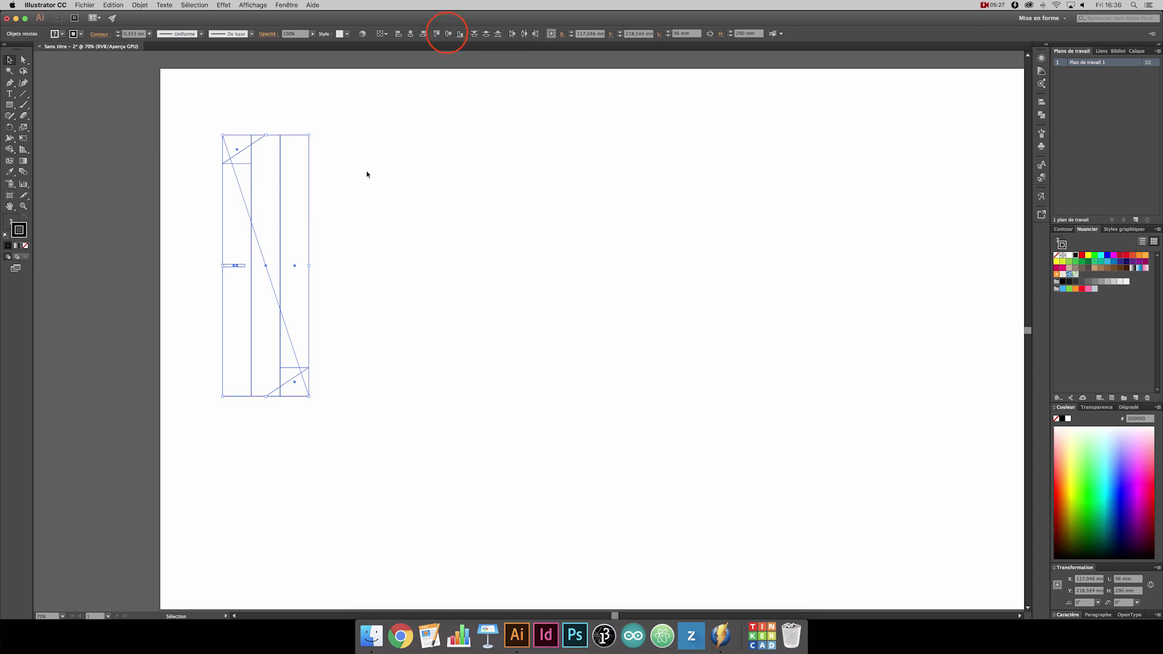
left_click(162, 298)
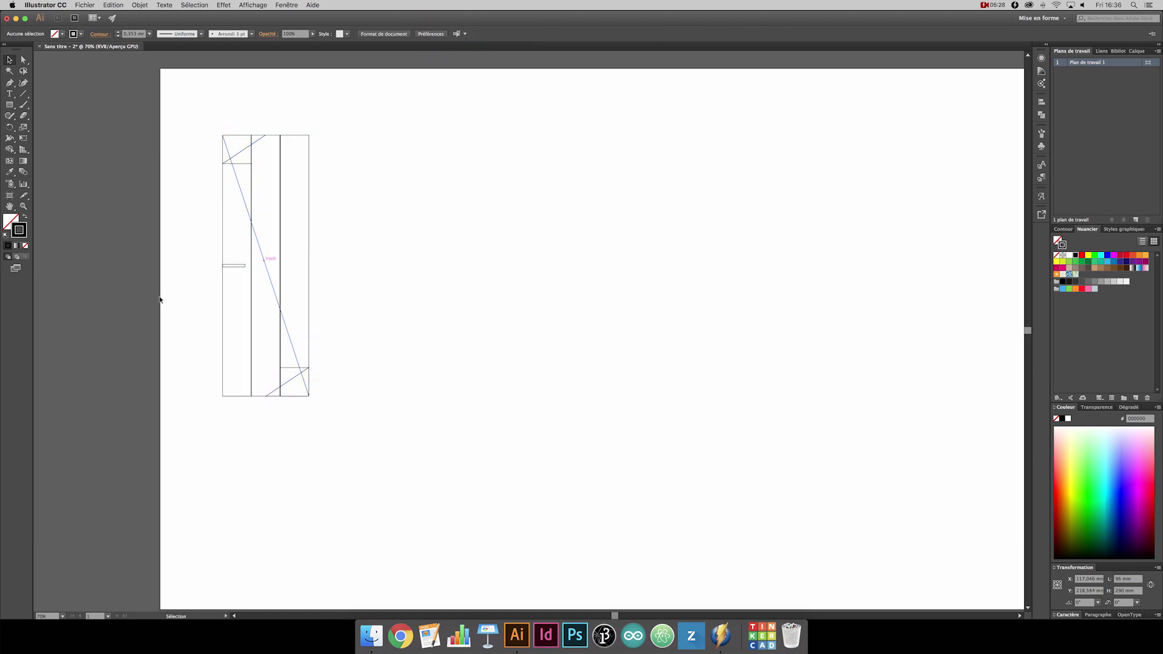
Step: Copy the small rectangle horizontally to the right so the copy starts at the middle strip's centre line
left_click(233, 270)
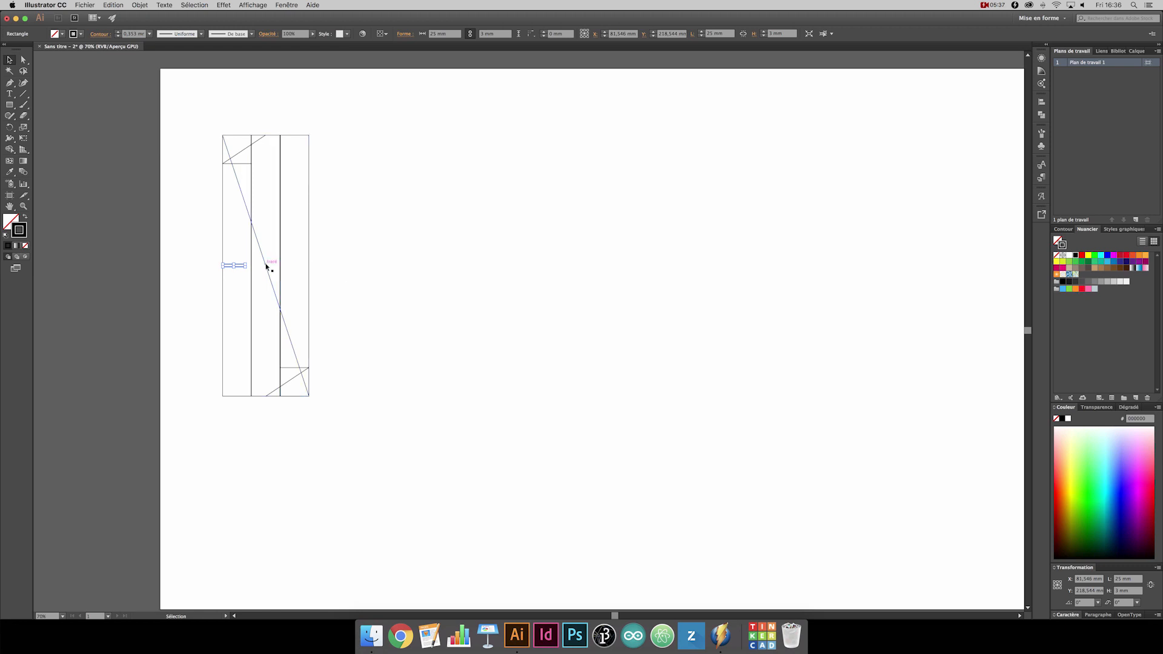
key("Return")
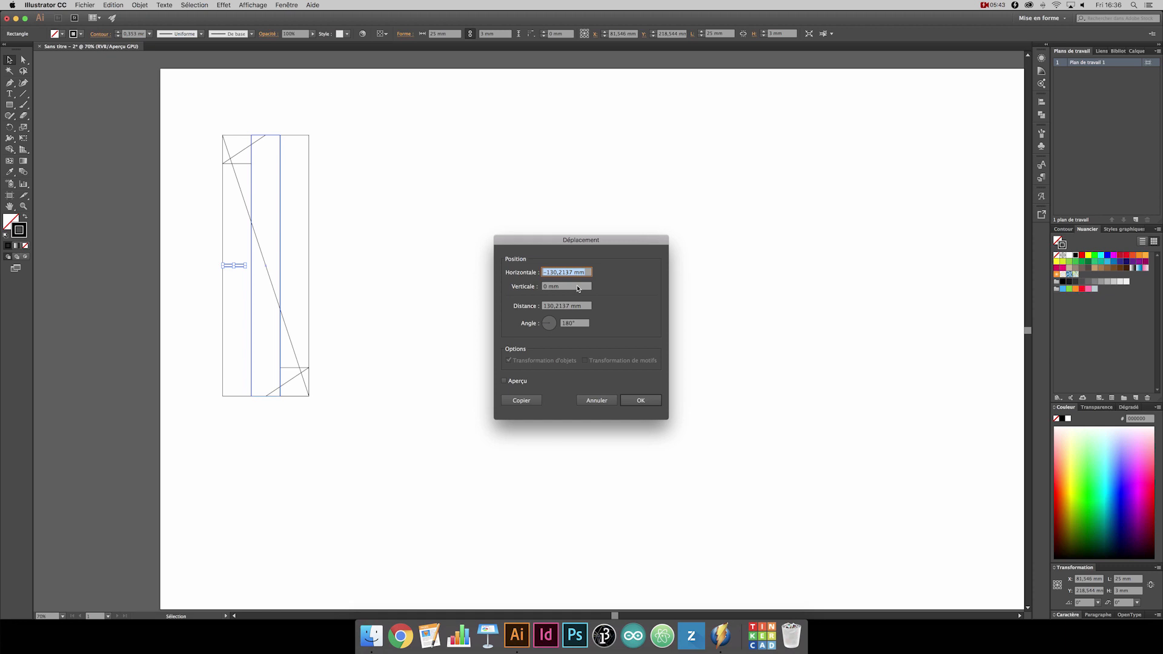
type("47")
left_click(521, 400)
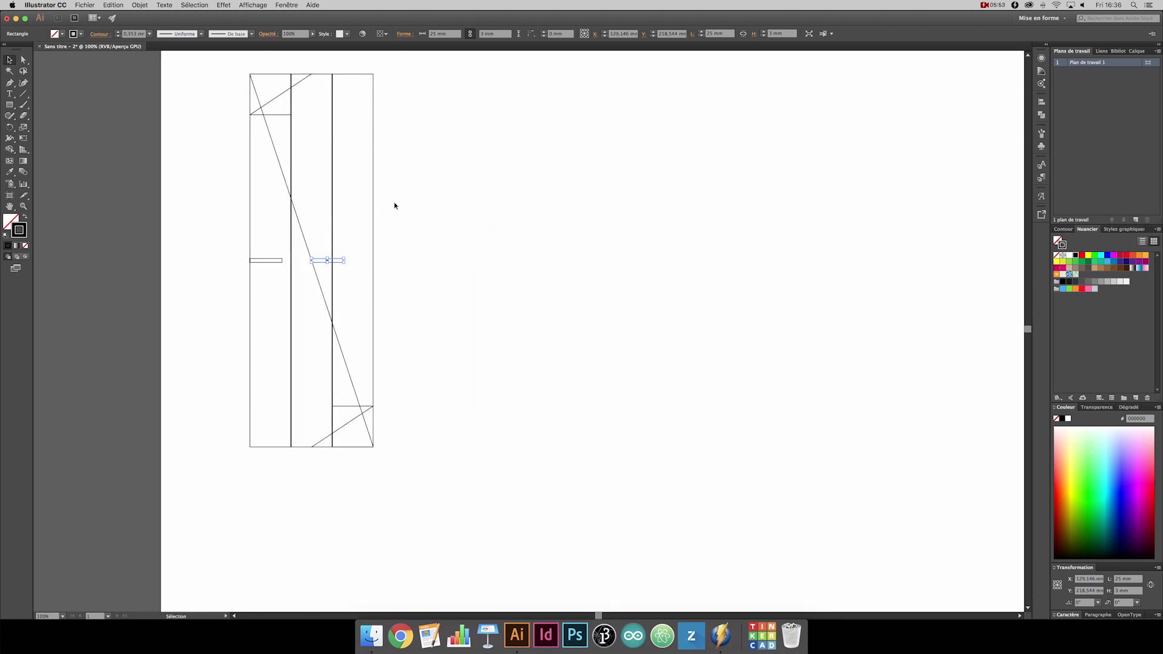
left_click(429, 206)
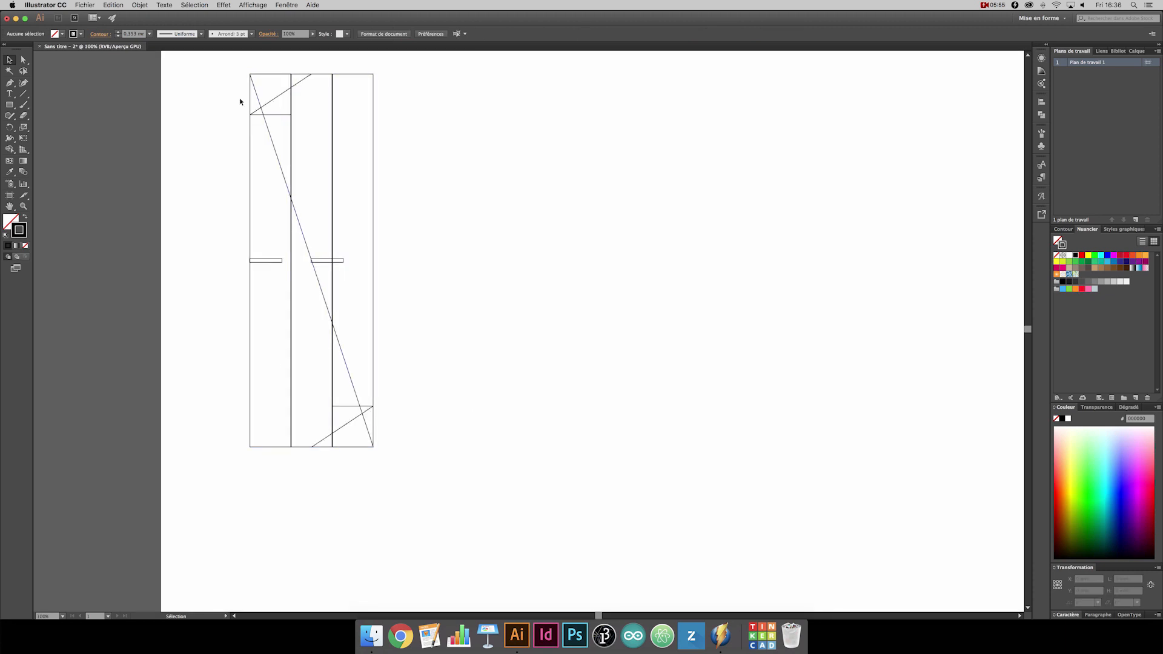
Step: Convert the whole template, including all strips, squares, diagonal lines and both slots, into guides
left_click_drag(221, 73, 460, 536)
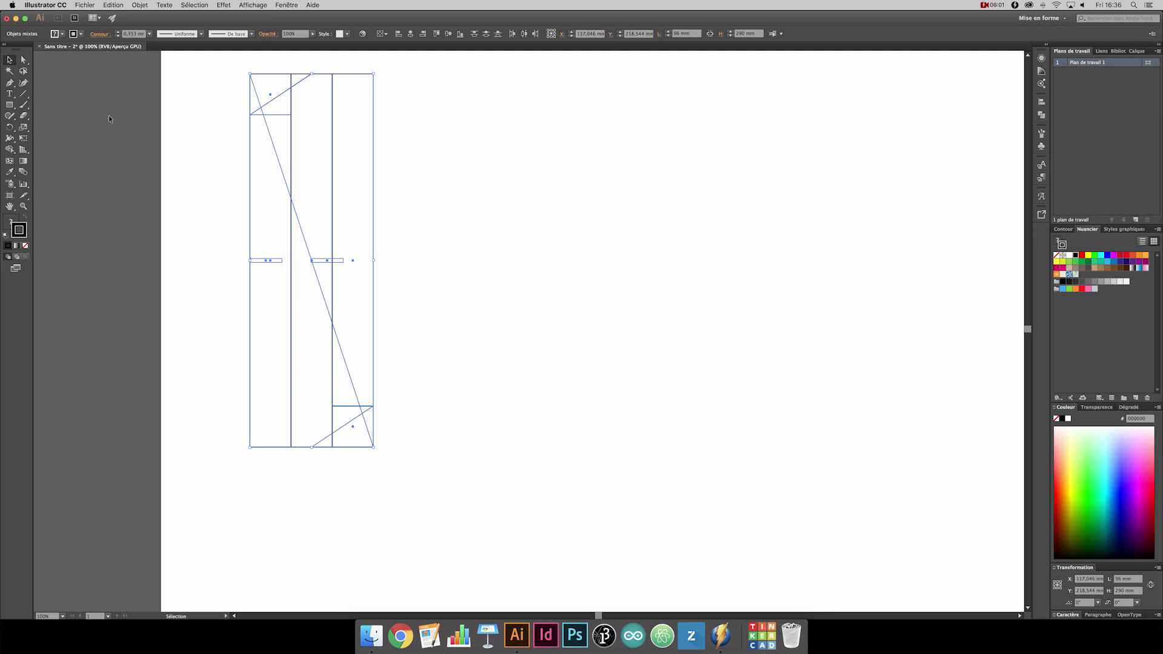
left_click(249, 6)
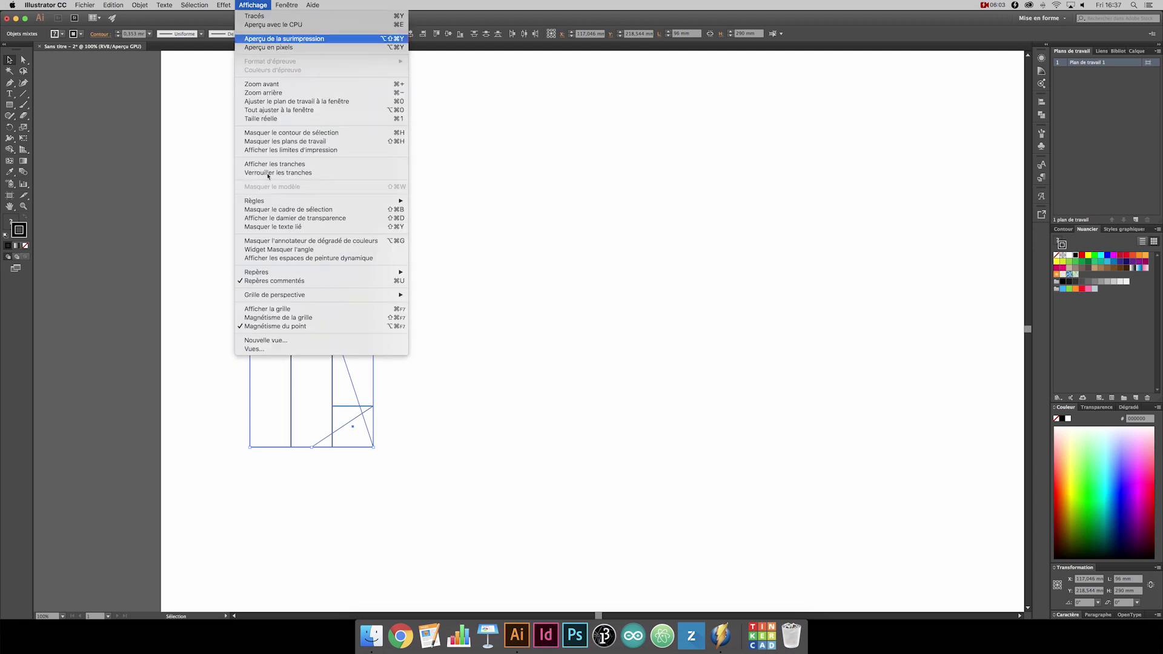
mouse_move(296, 274)
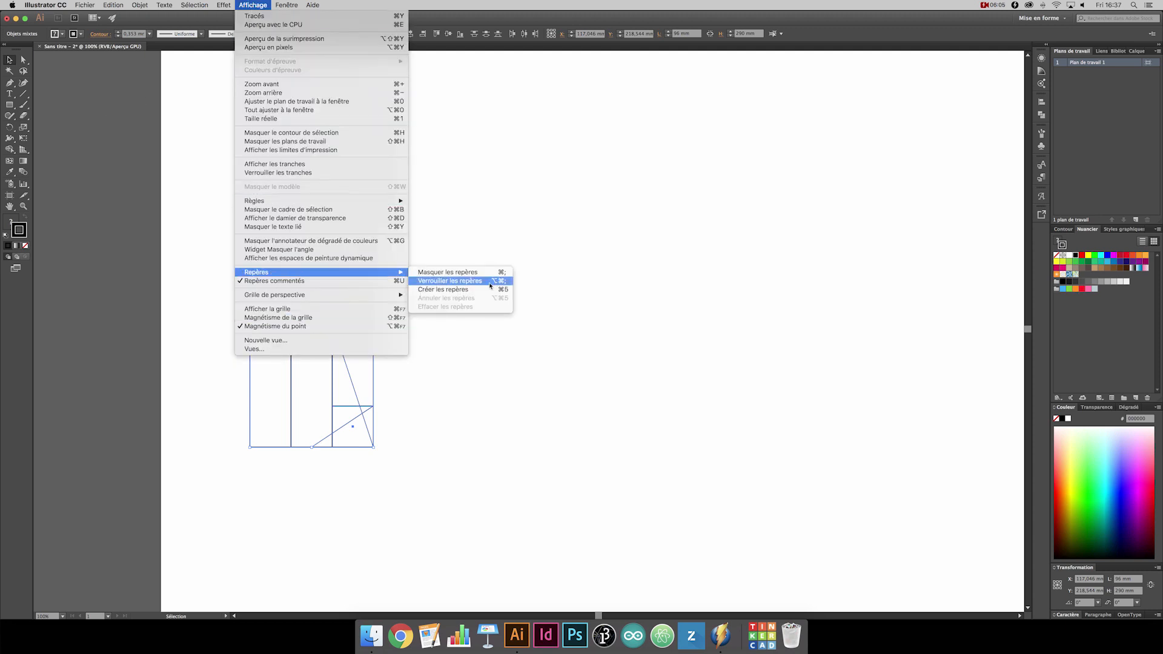
left_click(446, 289)
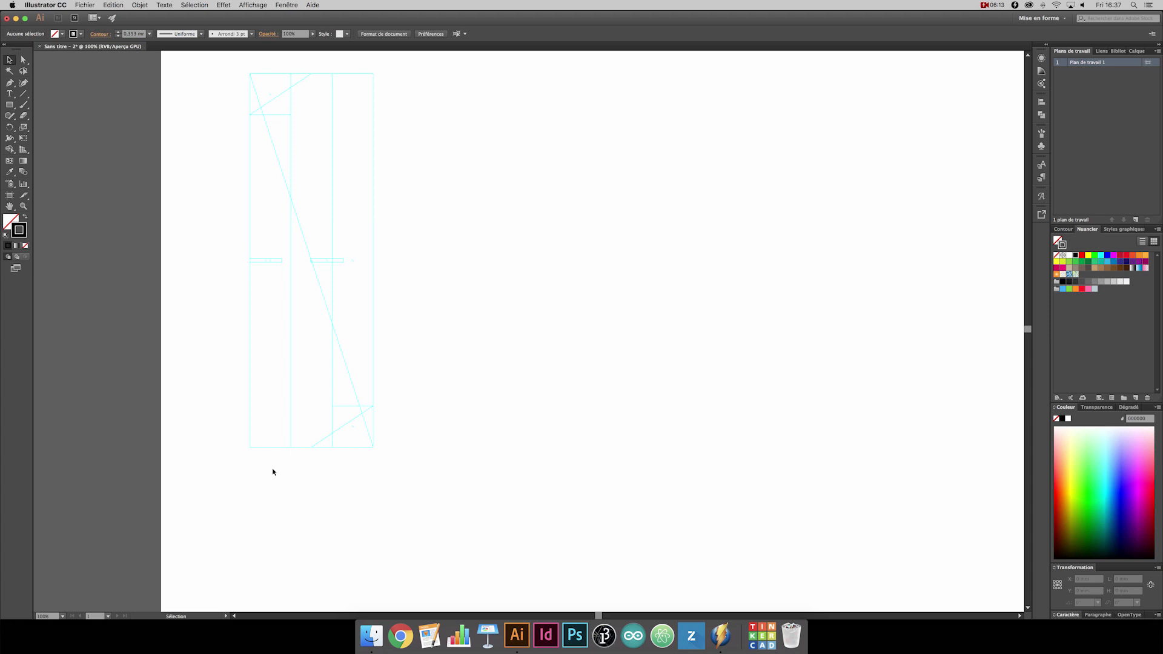
Step: Trace the two interlocking pieces along the guides with the Pen tool, following the slanted dividing line and including each piece's slot
key("p")
left_click(250, 448)
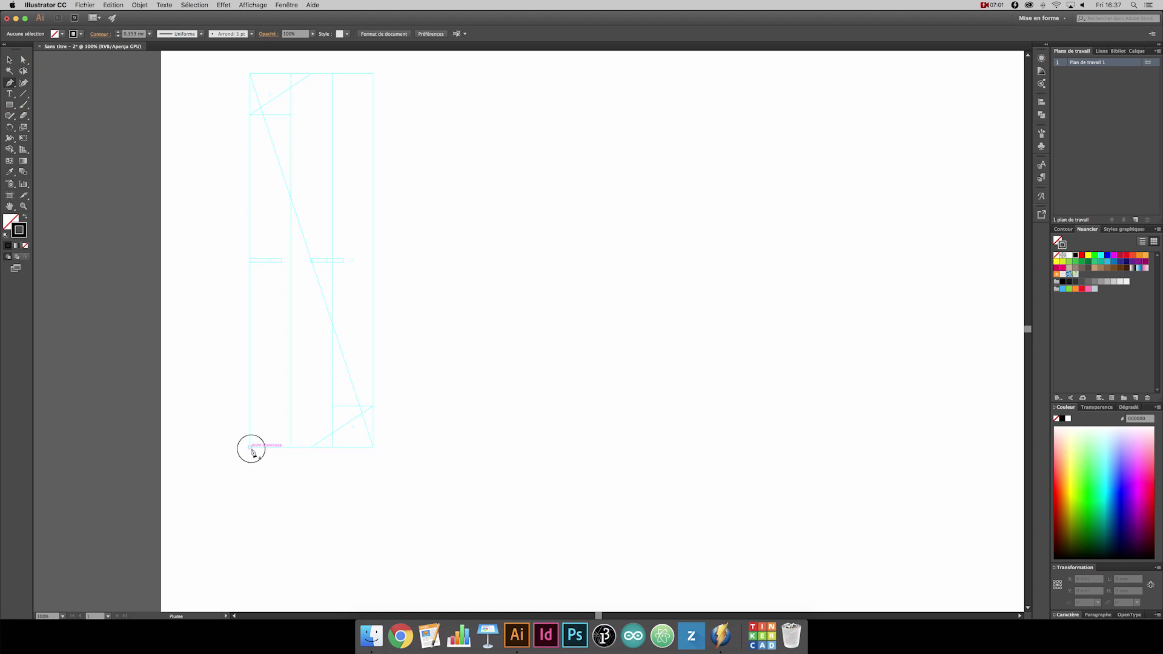
left_click(311, 447)
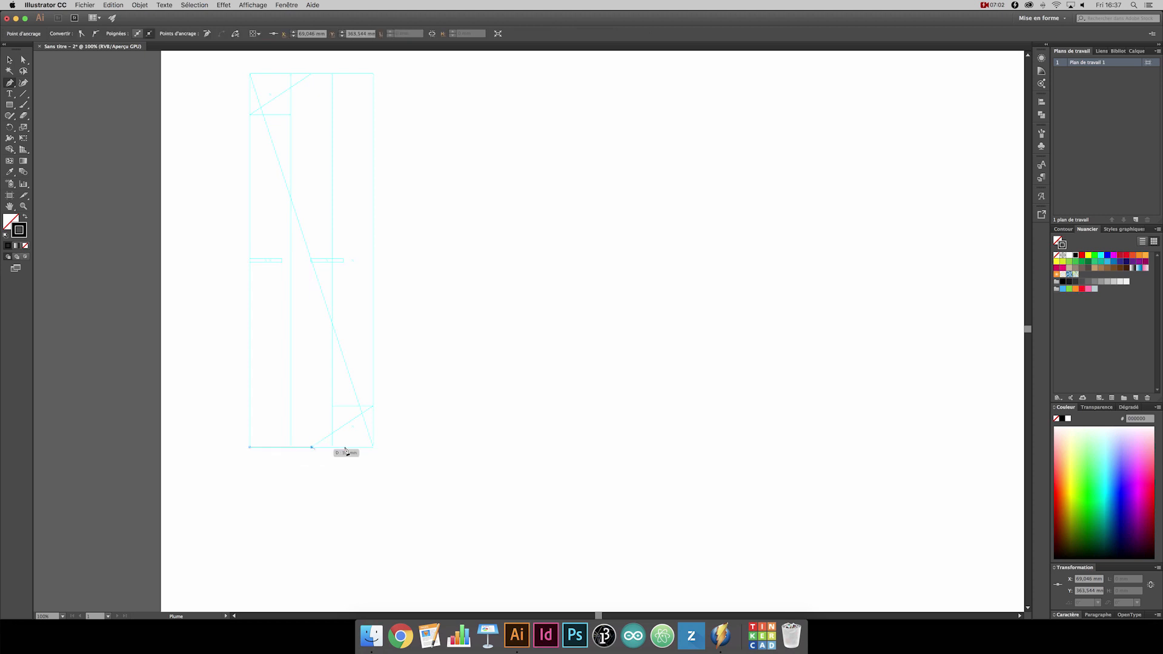
left_click(363, 414)
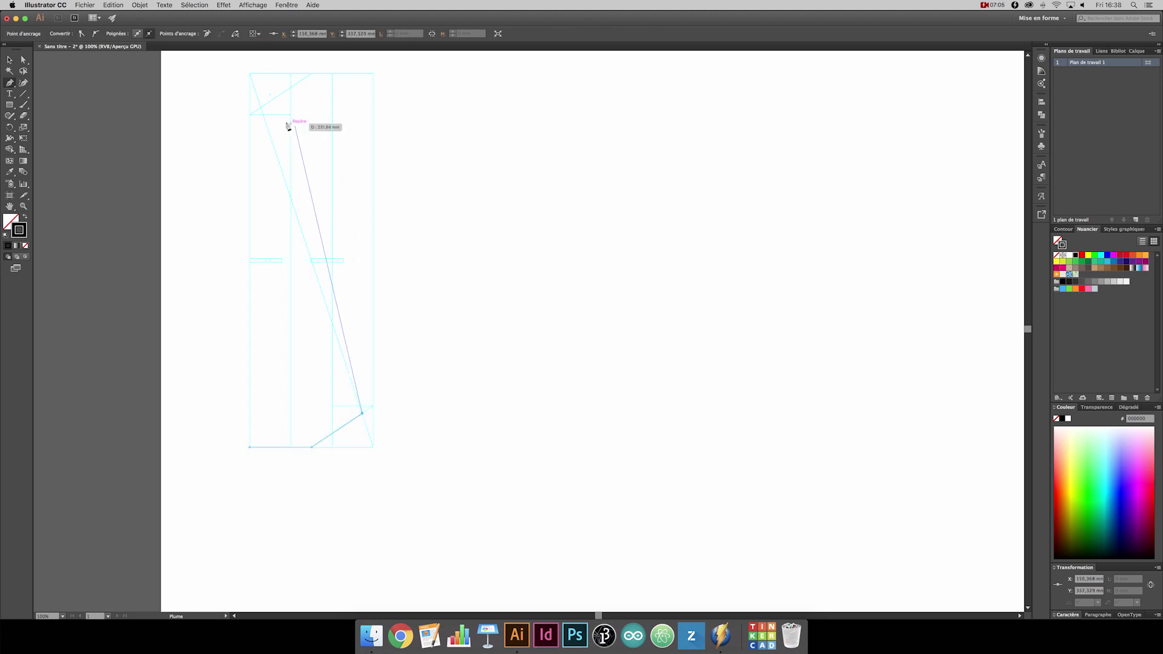
left_click(262, 109)
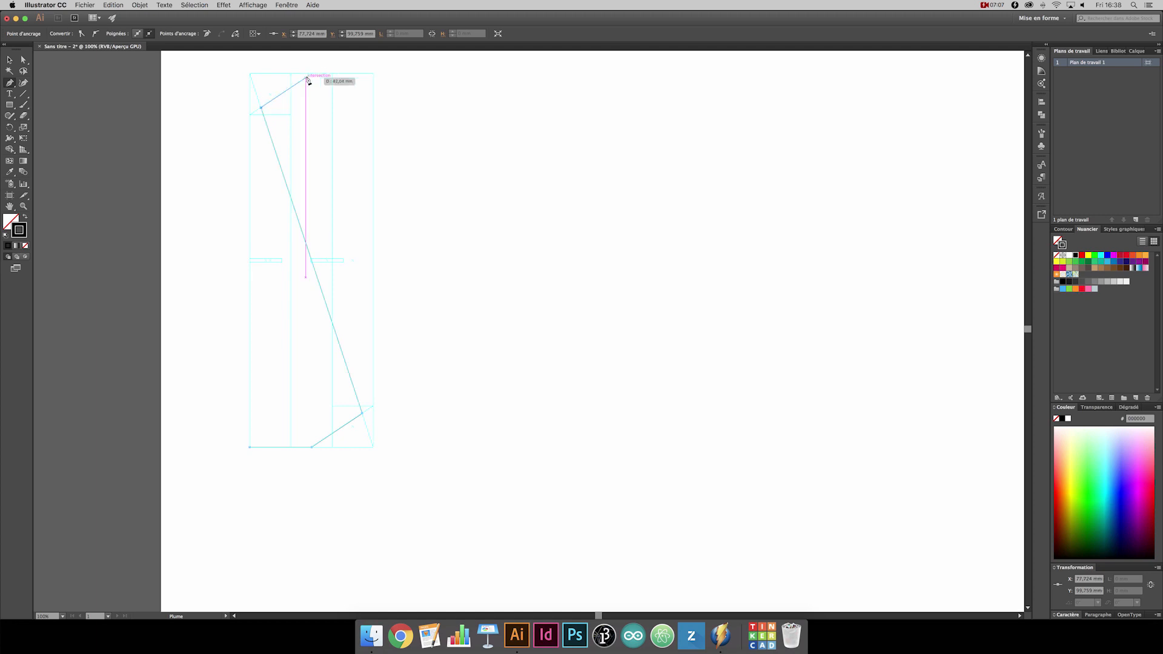
left_click(312, 74)
left_click(250, 74)
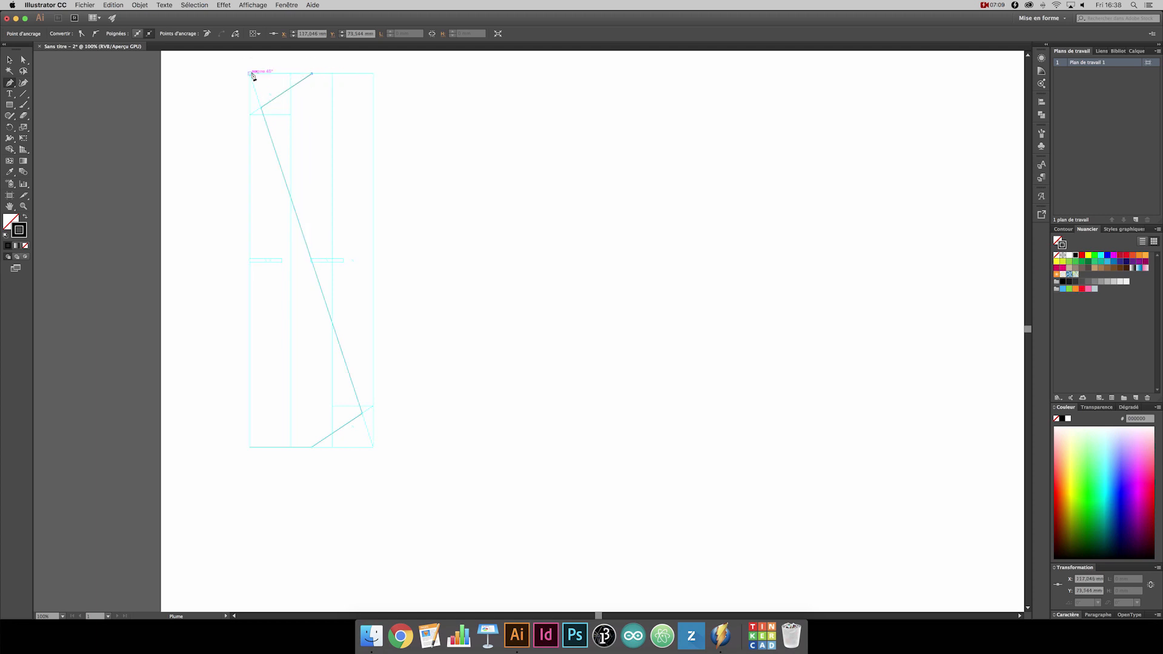
left_click(250, 259)
left_click(282, 259)
left_click(250, 261)
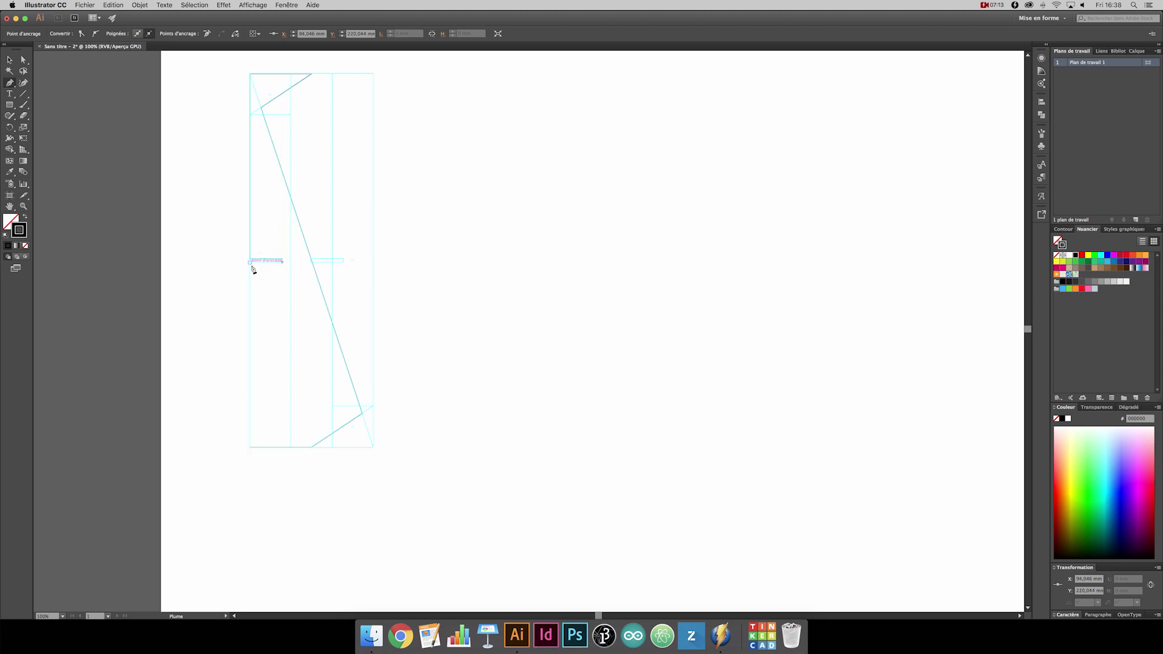
left_click(250, 448)
left_click(250, 448)
left_click(374, 448)
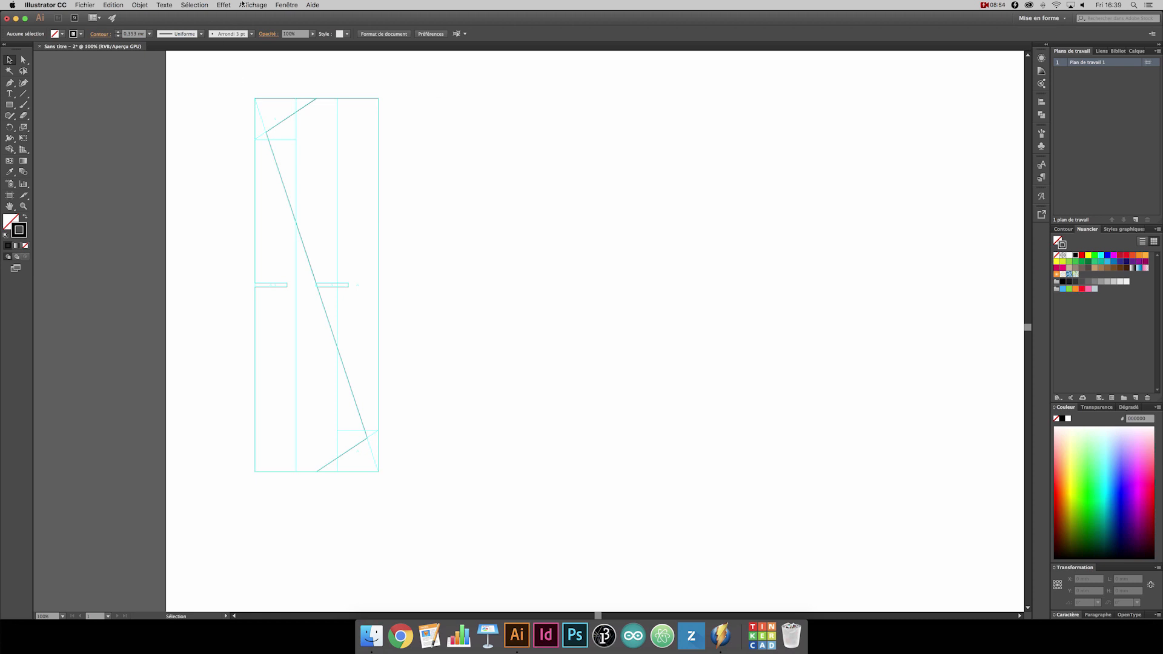
Step: Hide the guides so only the traced outlines remain on the artboard
left_click(242, 5)
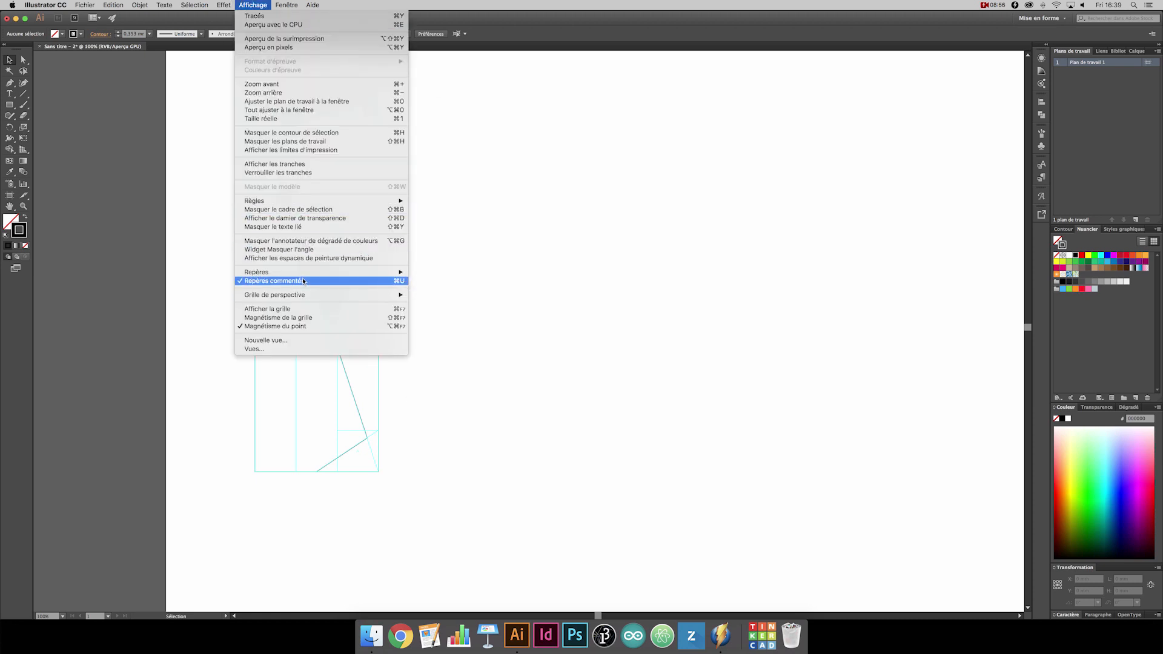
mouse_move(284, 272)
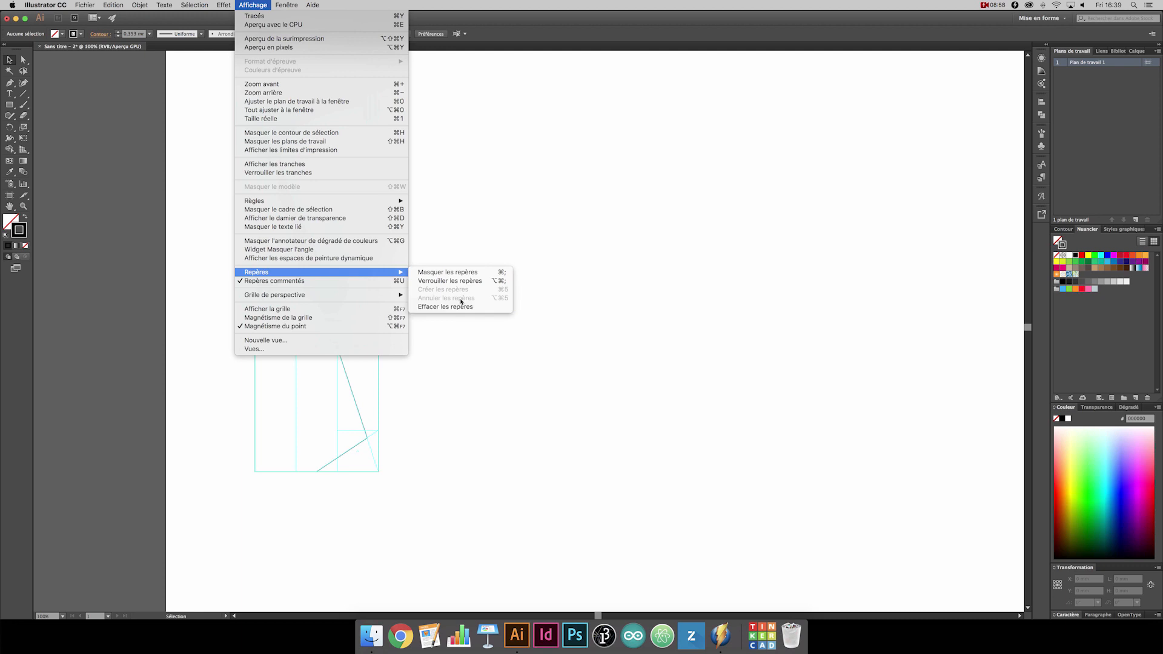
left_click(460, 272)
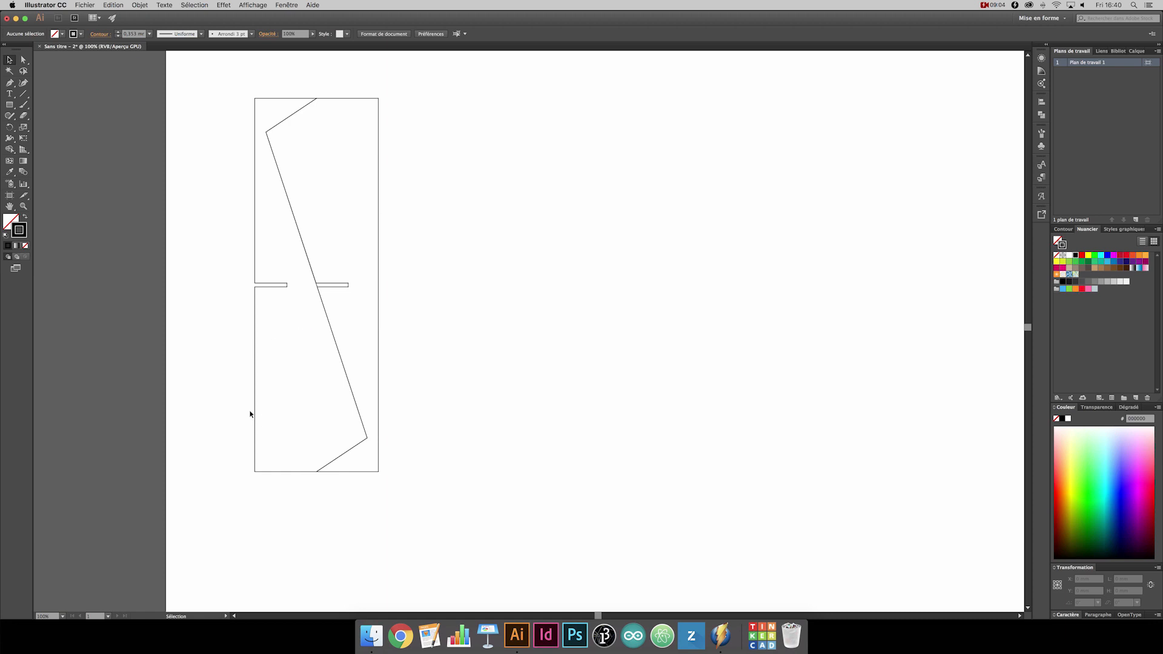
Step: Round the left piece's five outward corners to a 3 mm radius, leaving out the slot corners and the inward corner
left_click(273, 99)
key("a")
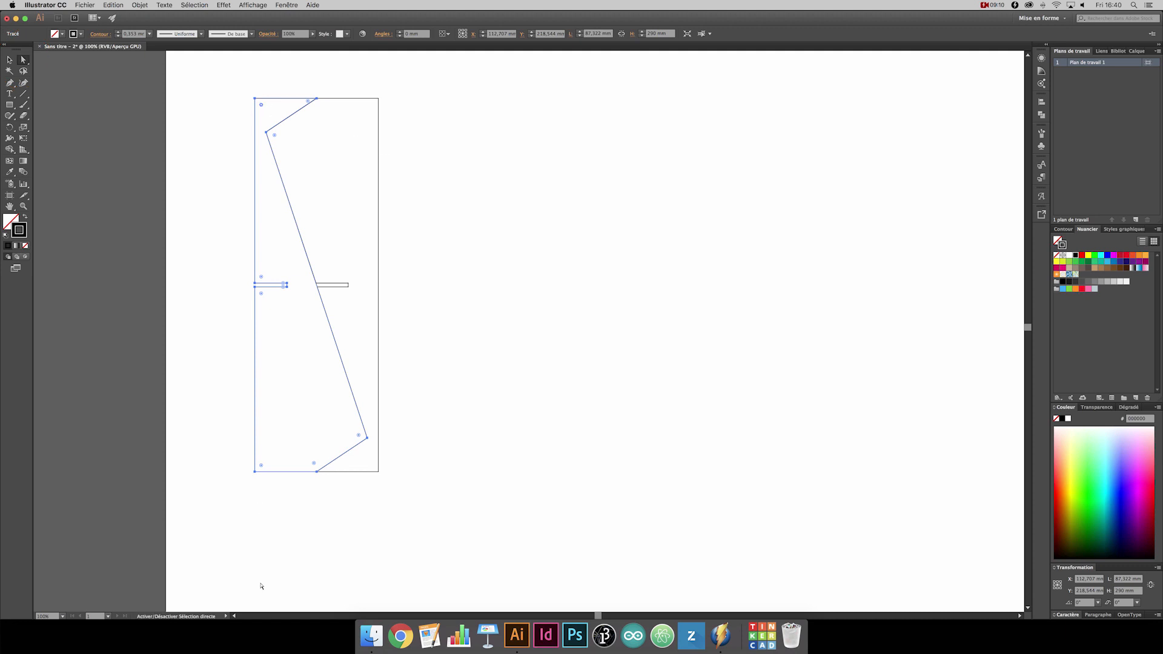
left_click(315, 466)
left_click(362, 438)
left_click(310, 105)
left_click_drag(409, 34, 399, 32)
type("3")
key("Return")
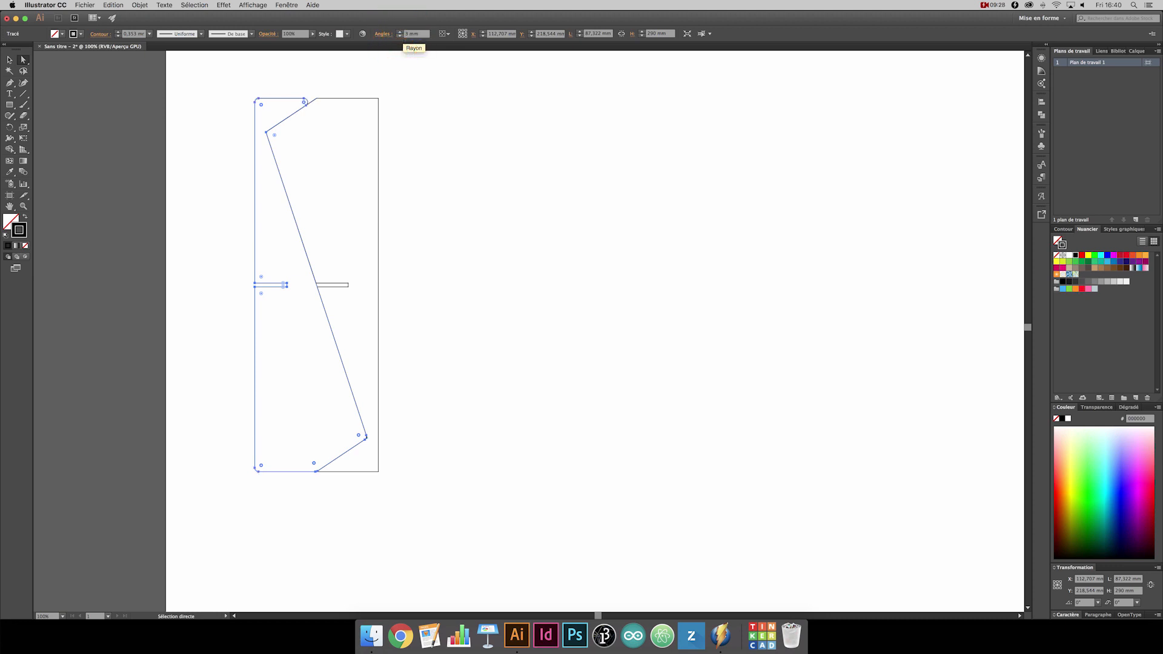
Step: Round the right piece's outward corners to match the left piece, and deselect it
key("v")
left_click(379, 113)
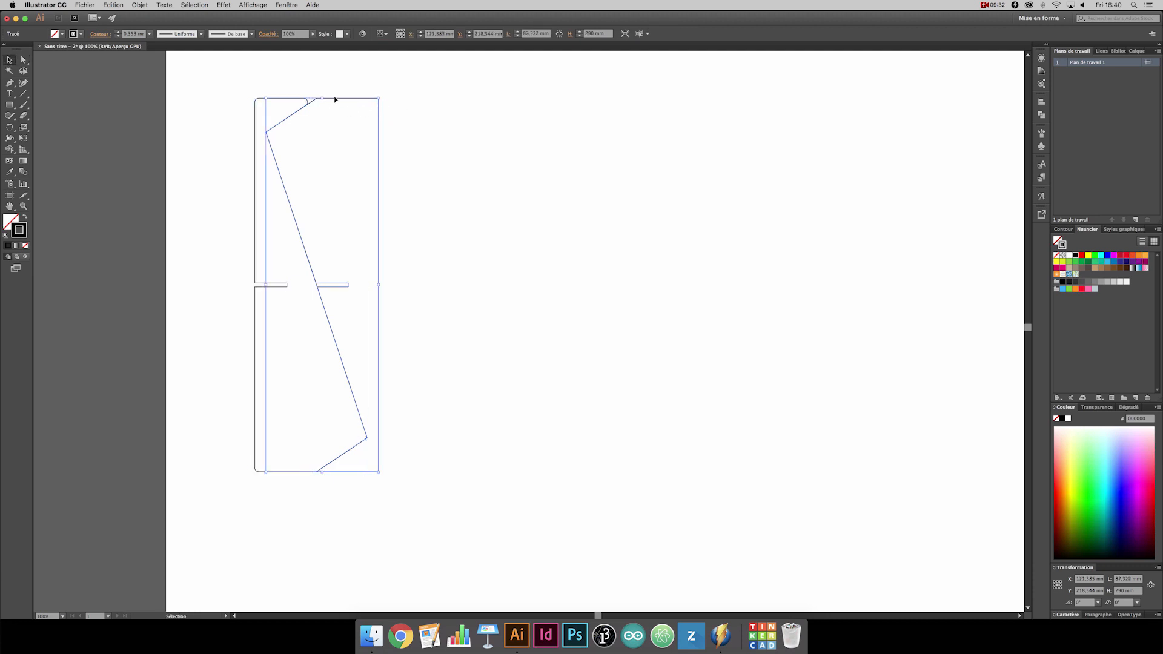
left_click(175, 168)
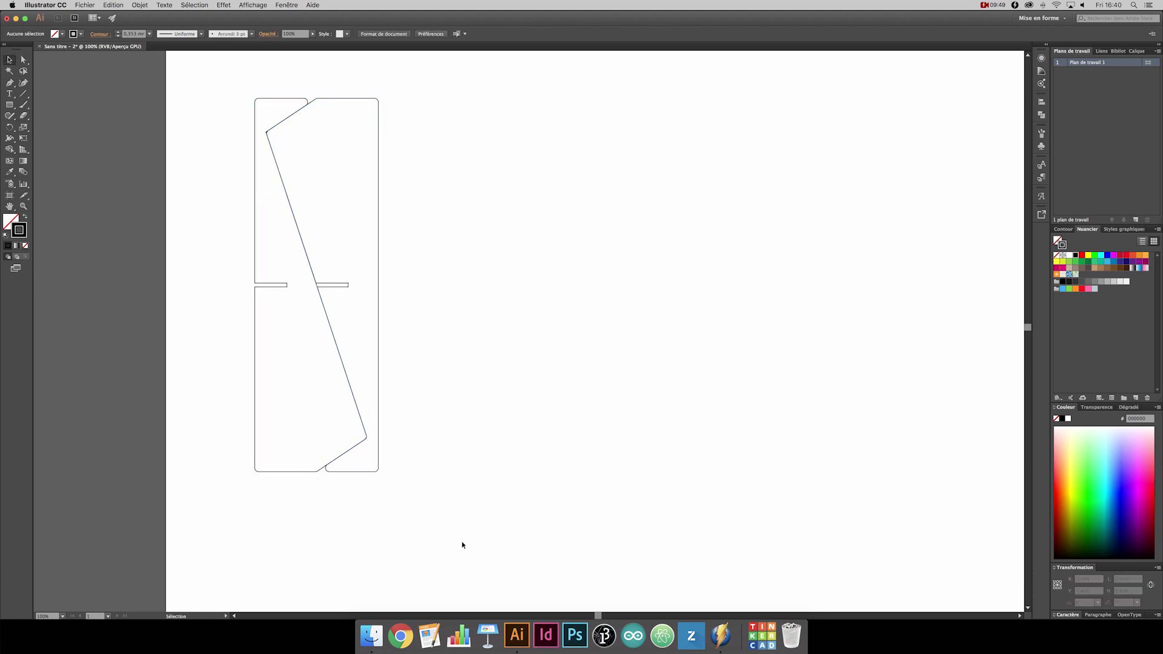
Step: Set the stroke colour of both pieces to pure red, with the RGB red value at 255
left_click_drag(443, 512, 209, 66)
double_click(20, 237)
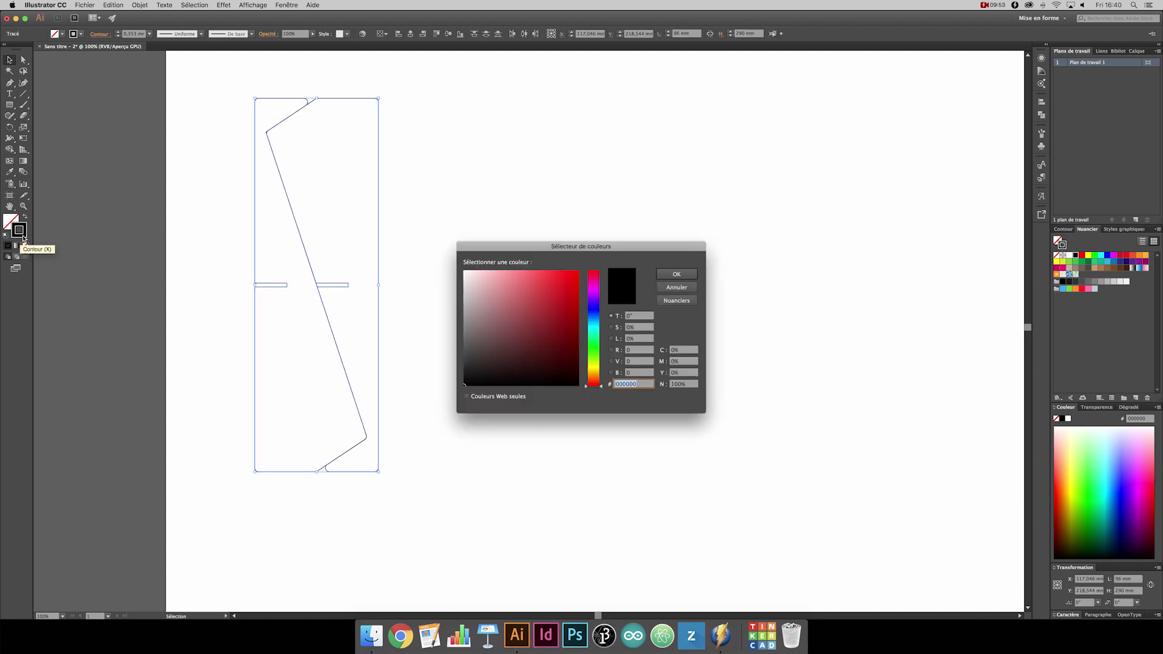
left_click_drag(638, 351, 616, 352)
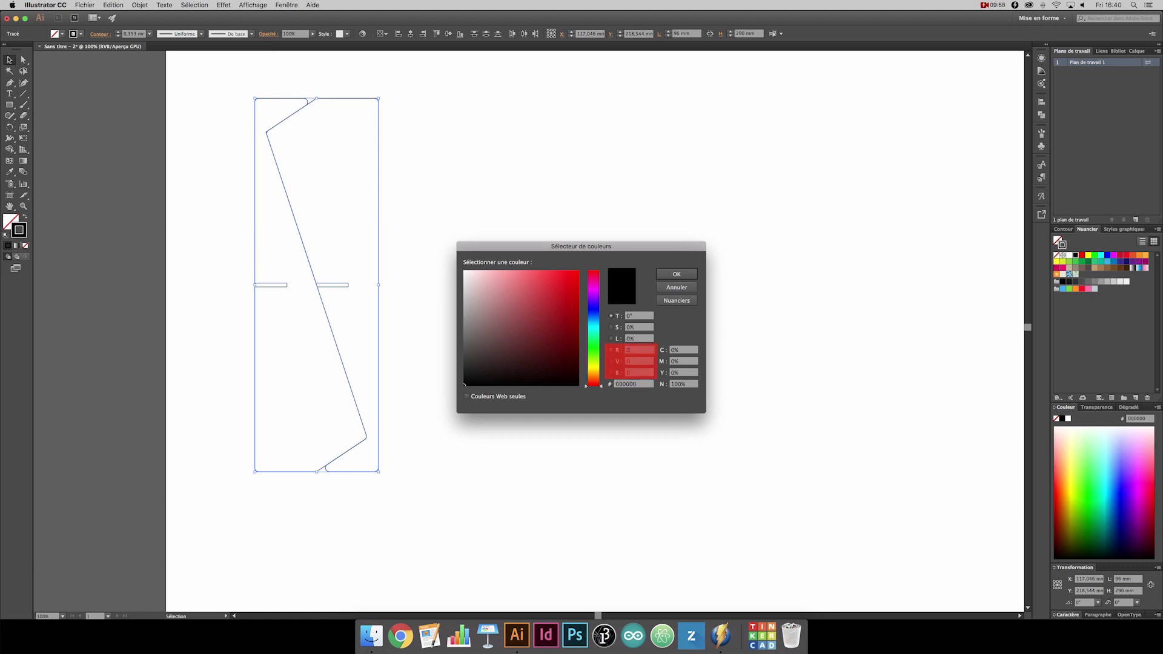
type("255")
key("Return")
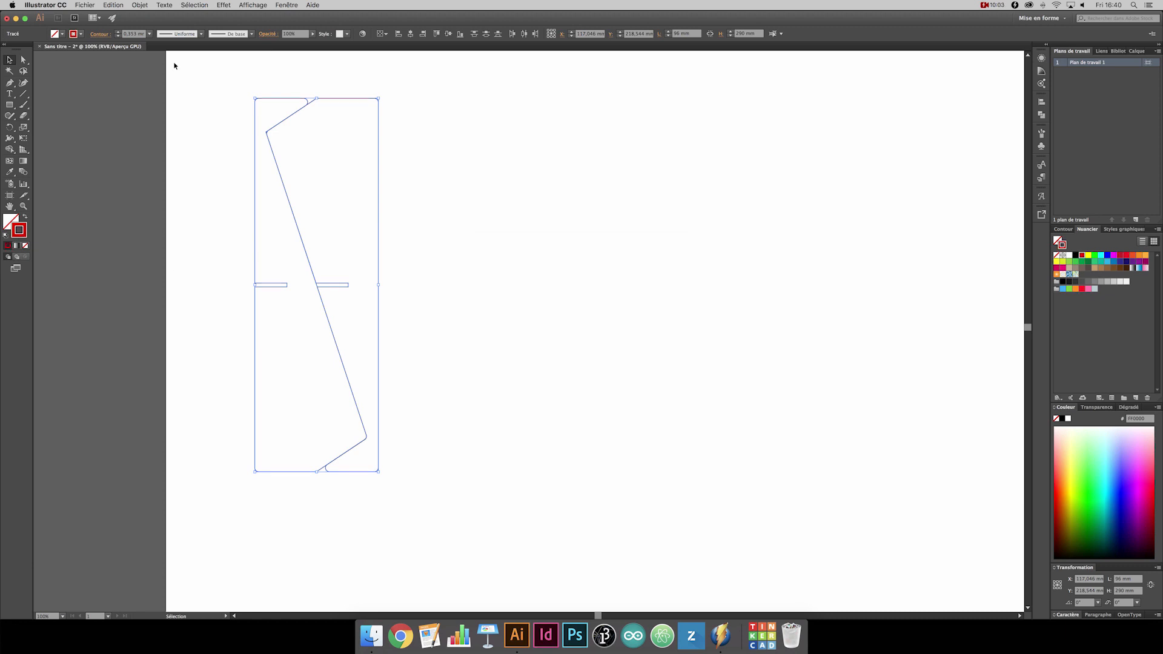
Step: Set the stroke weight of both red outlines to 0.01 mm
left_click_drag(136, 35, 122, 35)
type("0.0")
type("1")
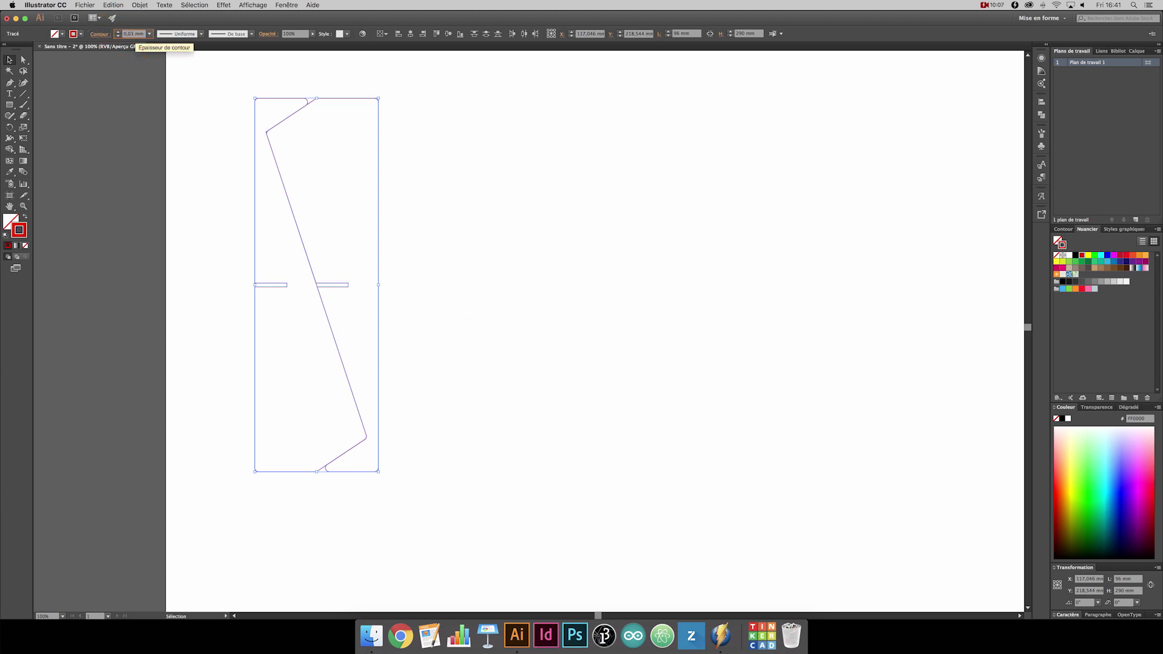